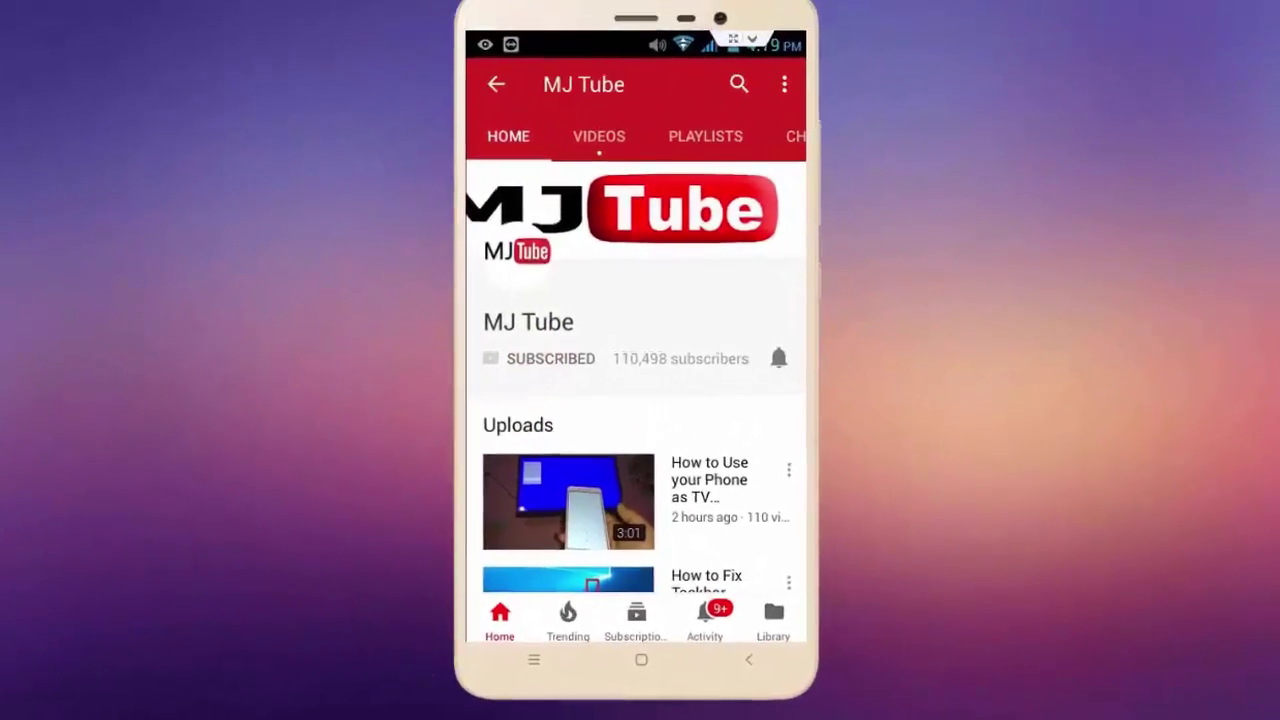
Turn on all notifications for the MJ Tube channel with the bell, then refresh the Windows desktop
click(779, 358)
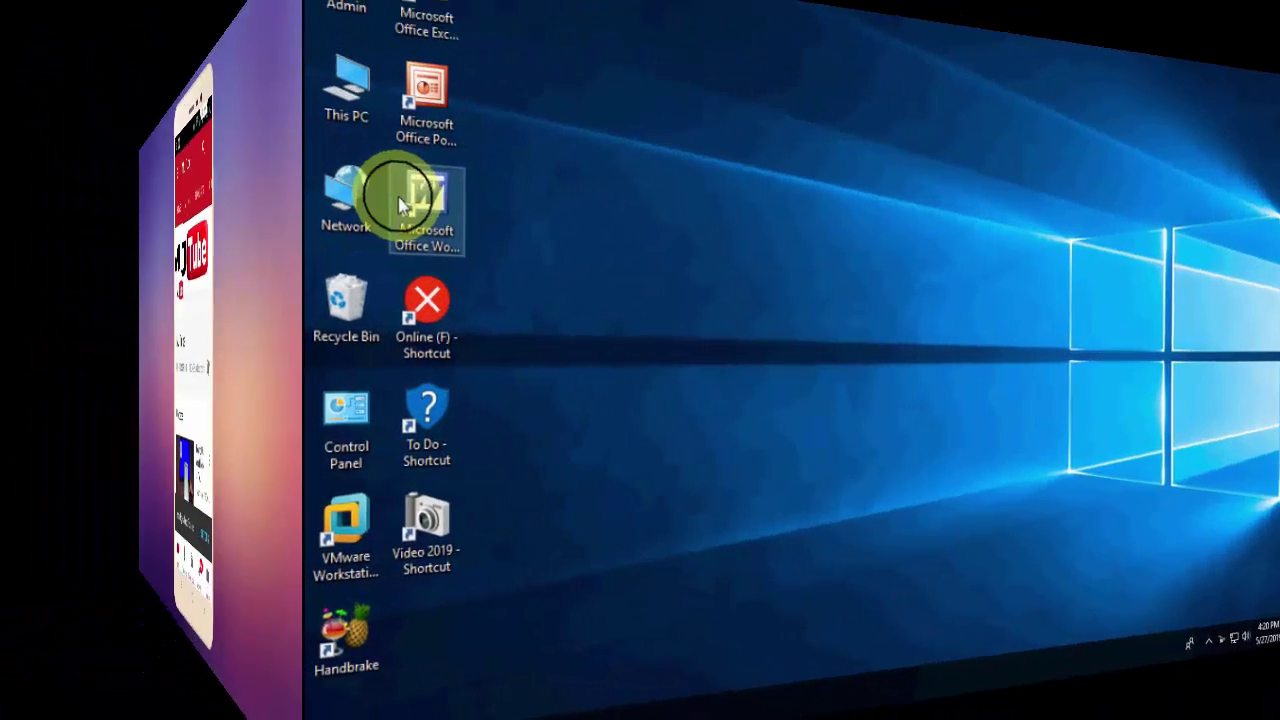
right_click(245, 197)
click(293, 249)
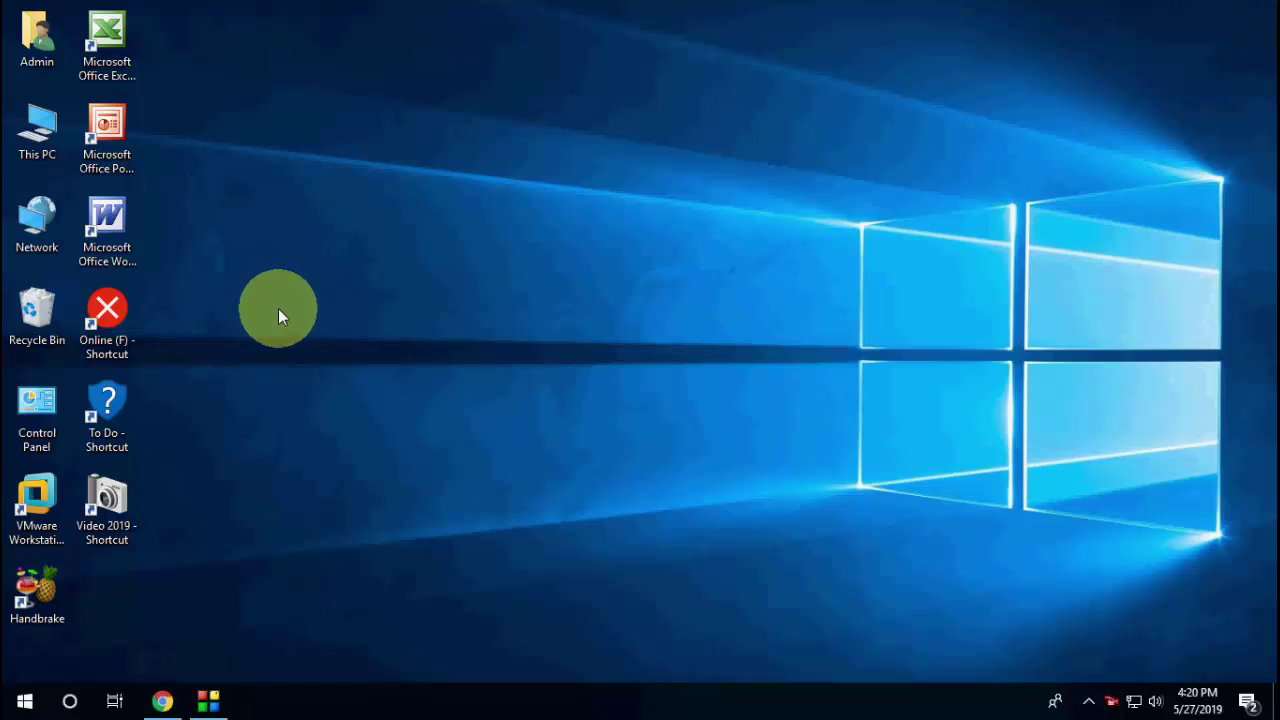
Open Microsoft's Download Windows 10 page from the search results in a new Chrome tab
click(160, 698)
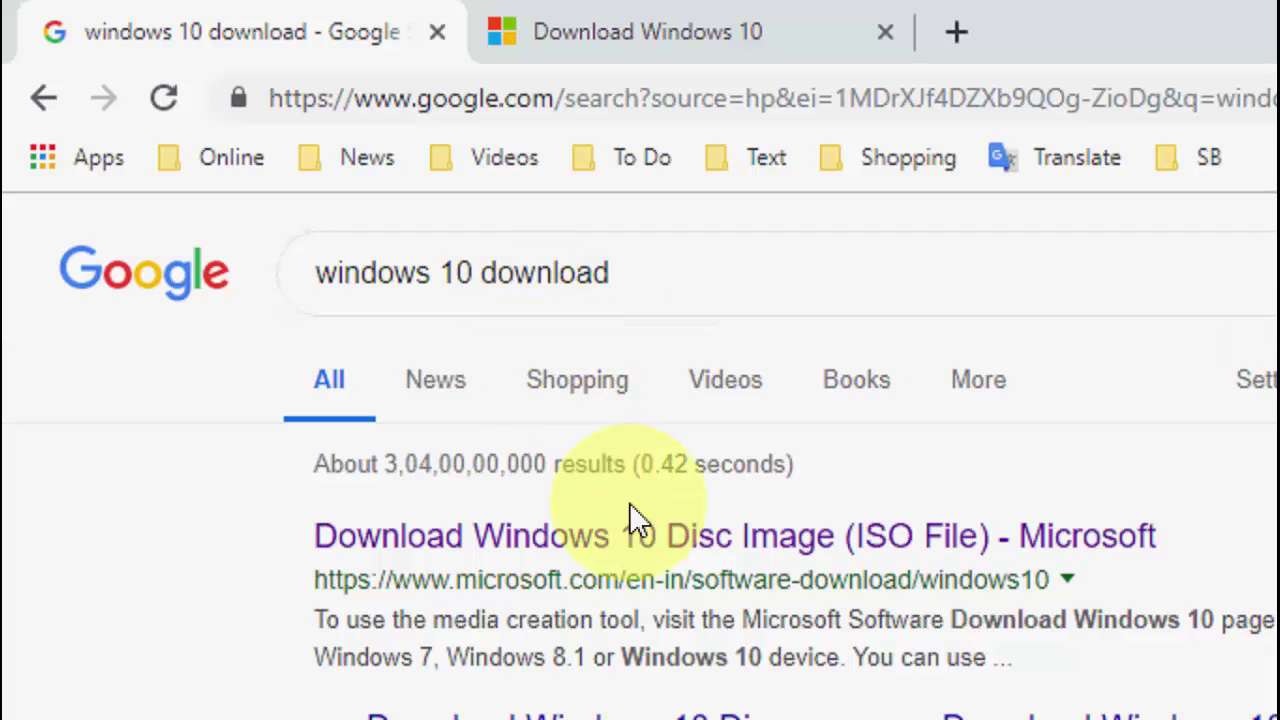
right_click(646, 537)
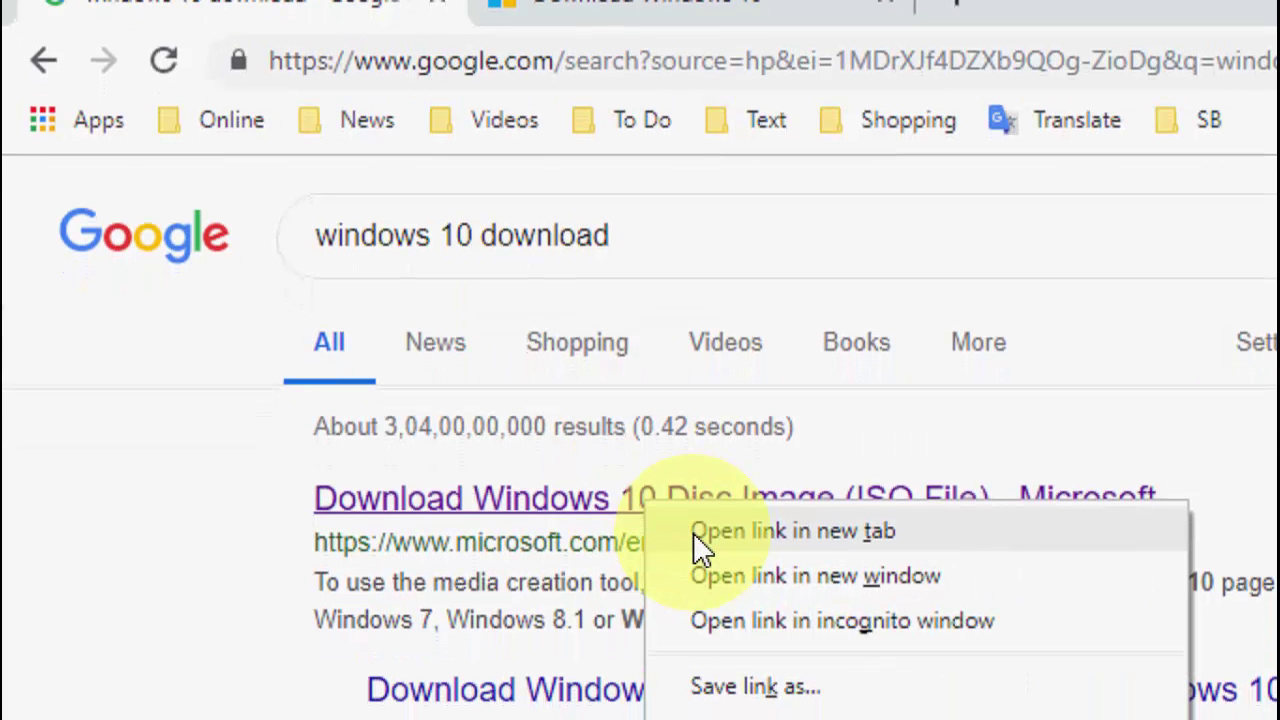
click(695, 555)
click(680, 1)
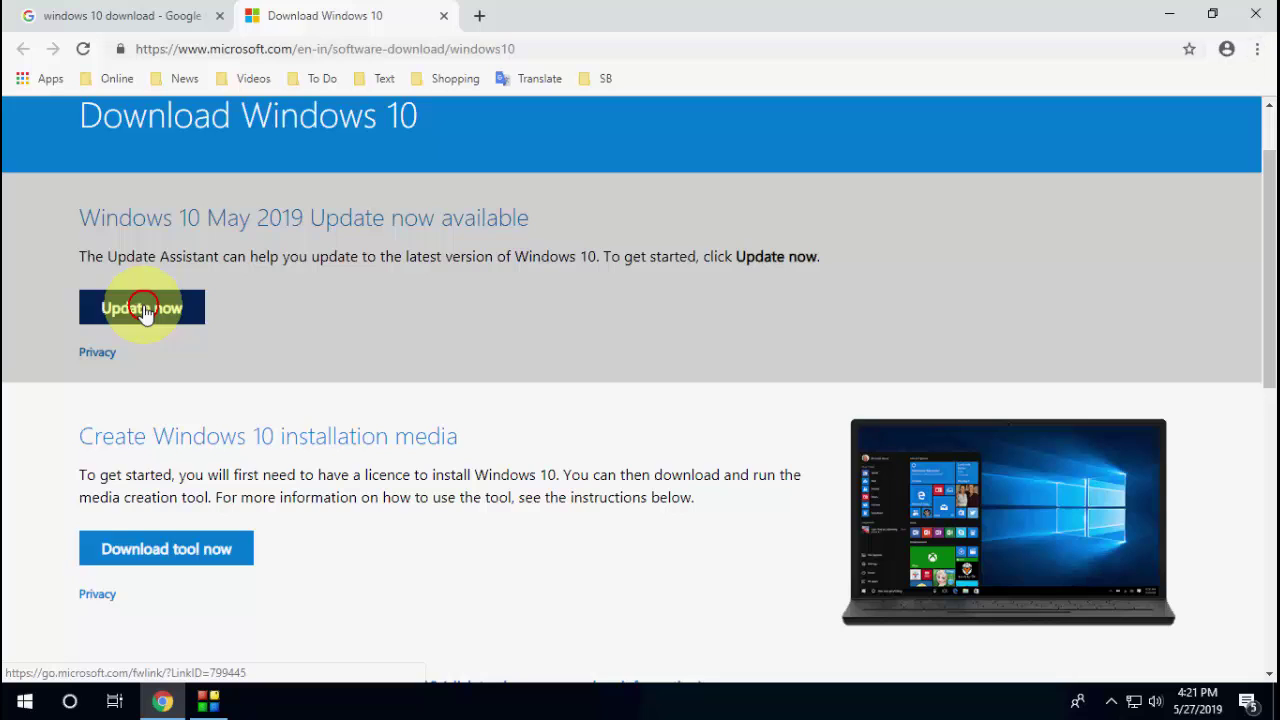
Download the Update Assistant with Update now and save Windows10Upgrade9252.exe to the Desktop
click(284, 303)
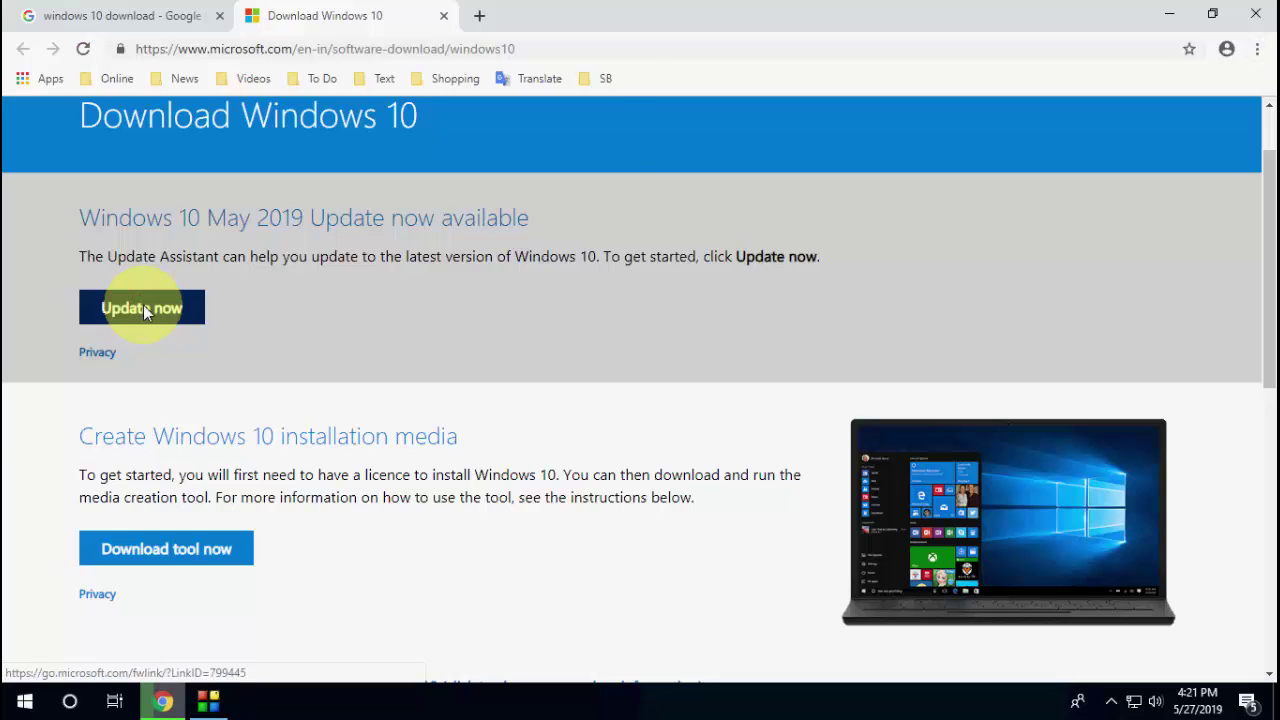
click(88, 155)
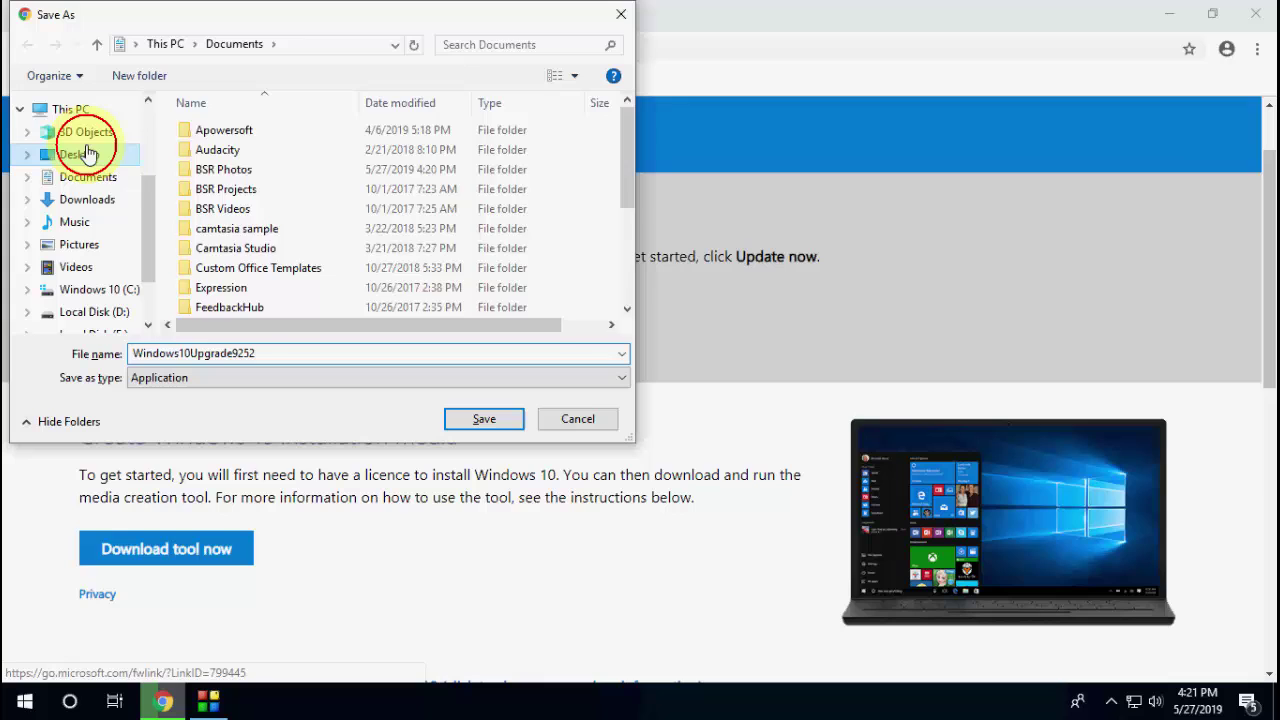
click(463, 419)
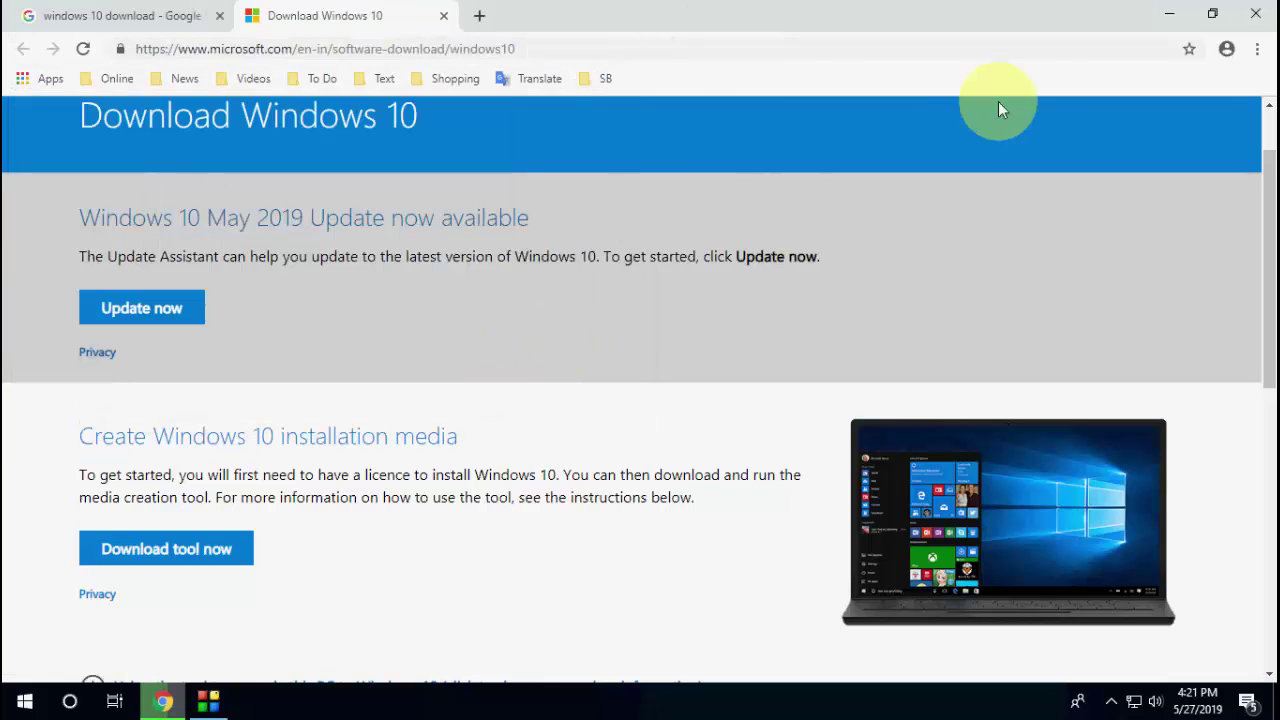
Minimize Chrome and refresh the desktop twice
click(1173, 14)
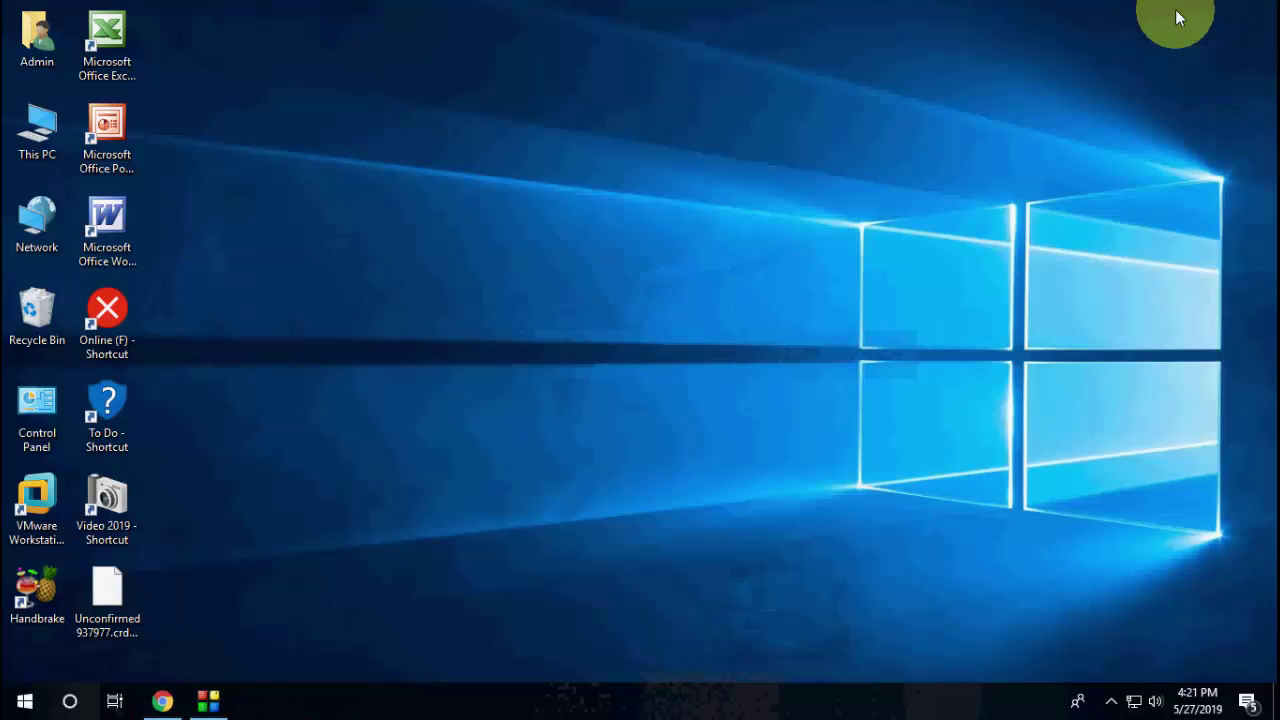
right_click(660, 205)
click(734, 266)
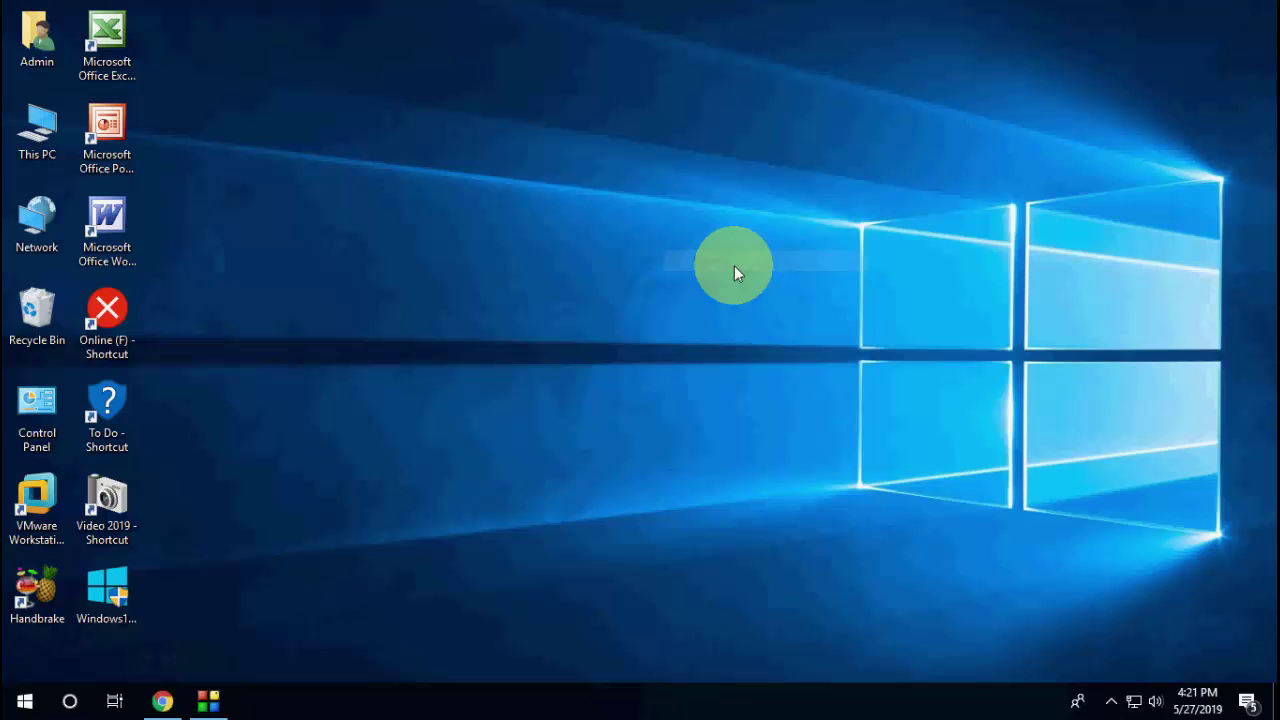
right_click(528, 362)
click(549, 420)
Launch Windows10Upgrade9252 from the desktop and approve the User Account Control prompt
click(90, 612)
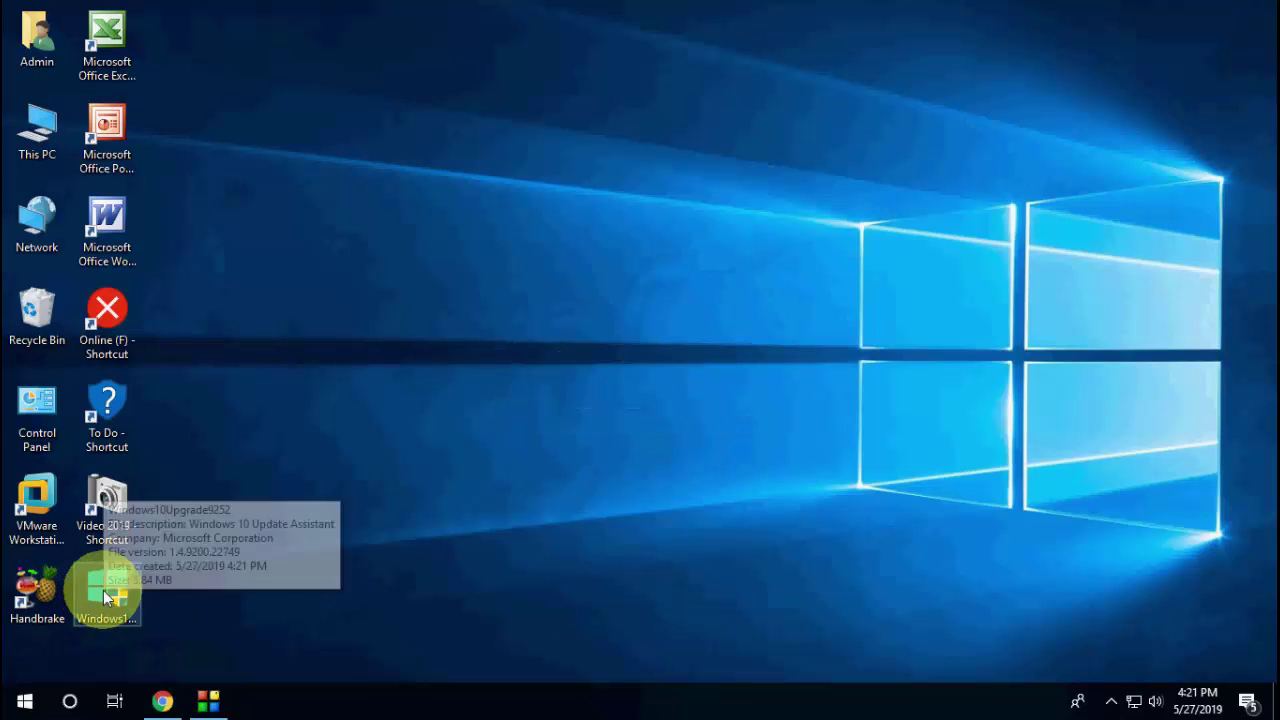
double_click(90, 612)
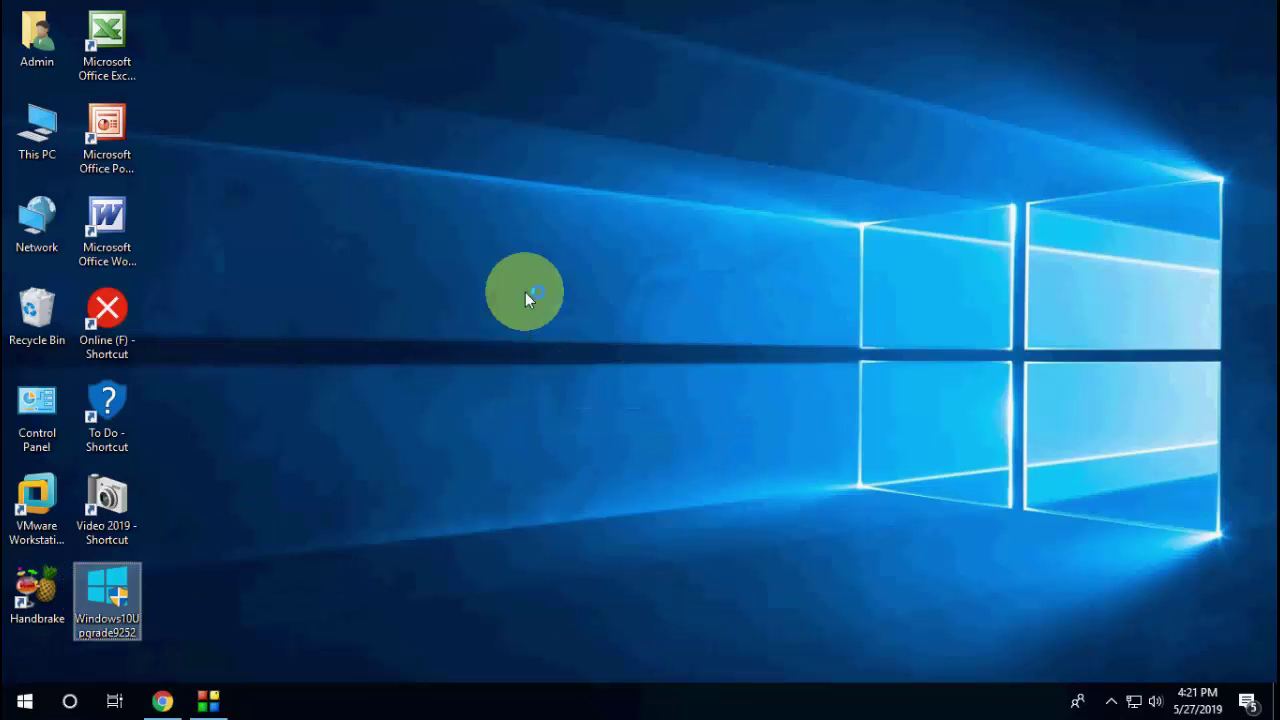
click(545, 479)
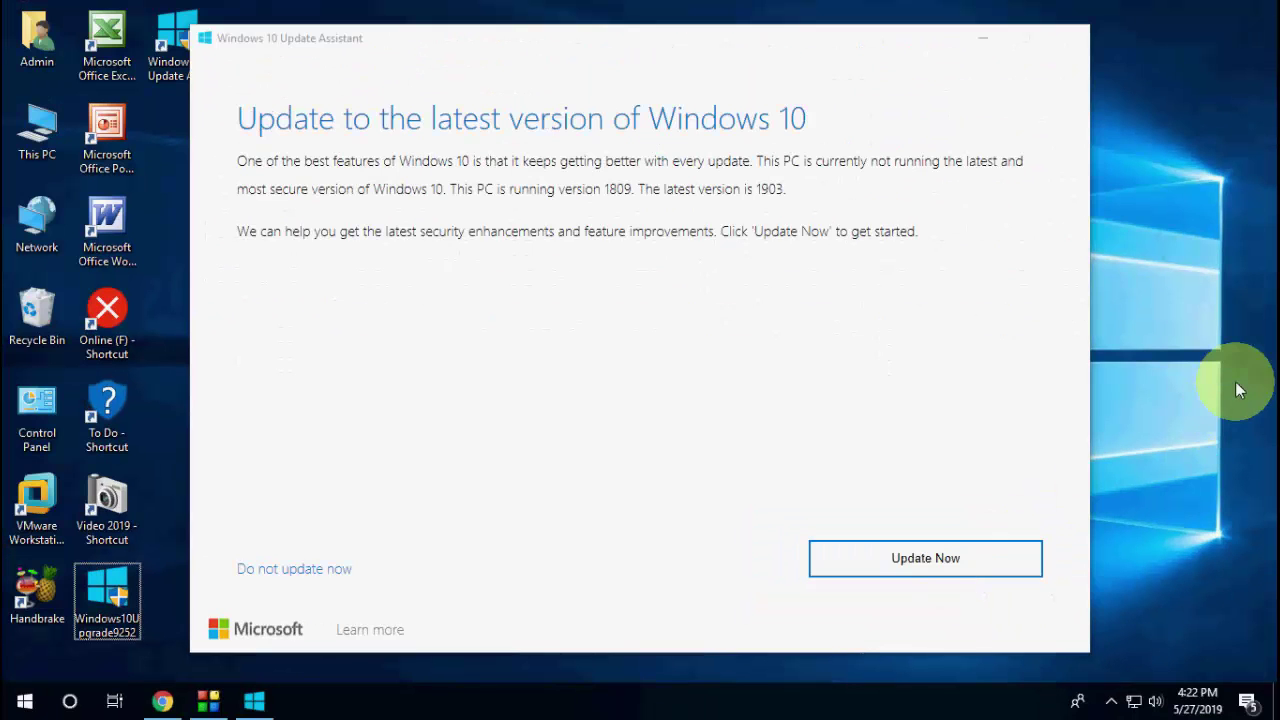
Start the 1903 update, pass the compatibility check, and let it prepare to 82%
click(940, 563)
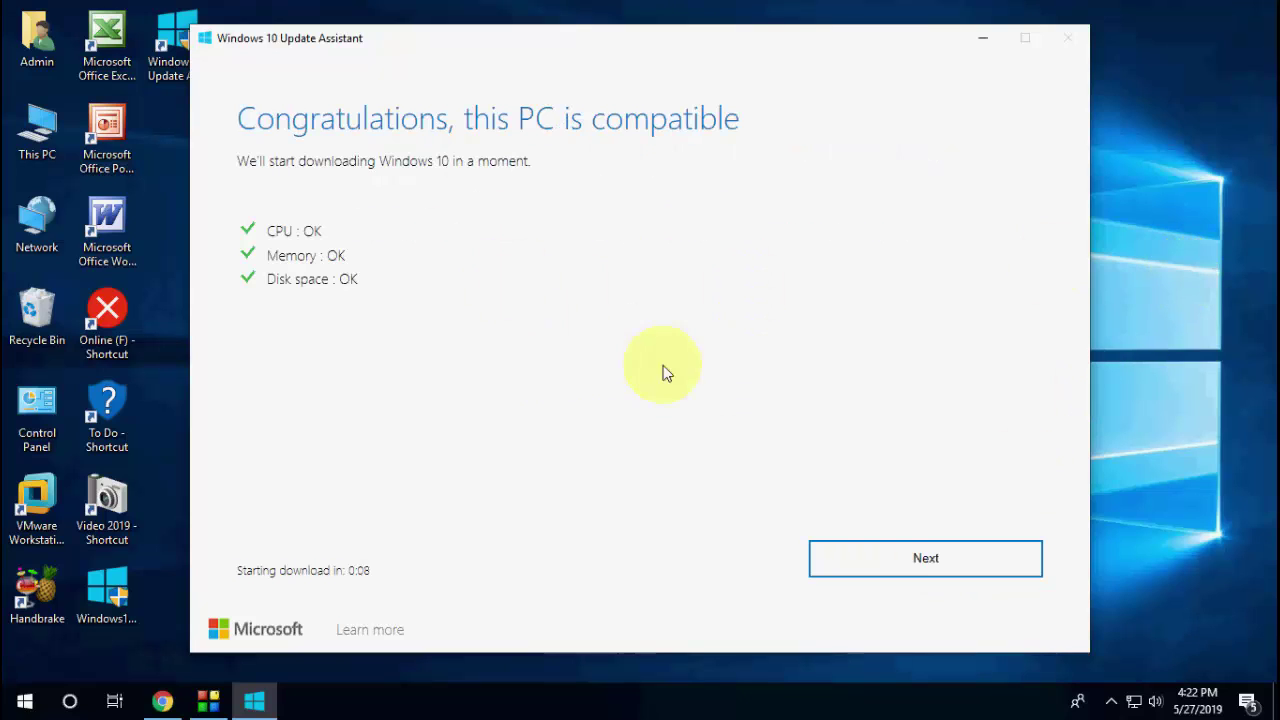
click(904, 565)
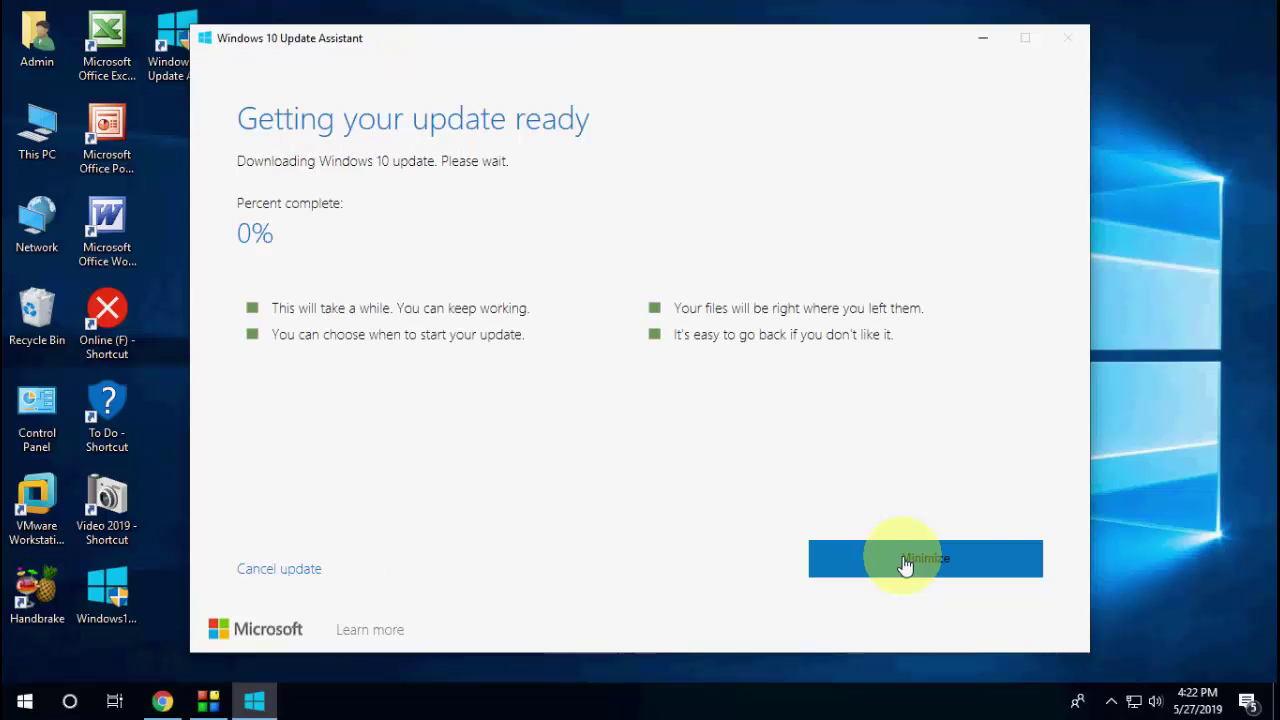
click(1137, 338)
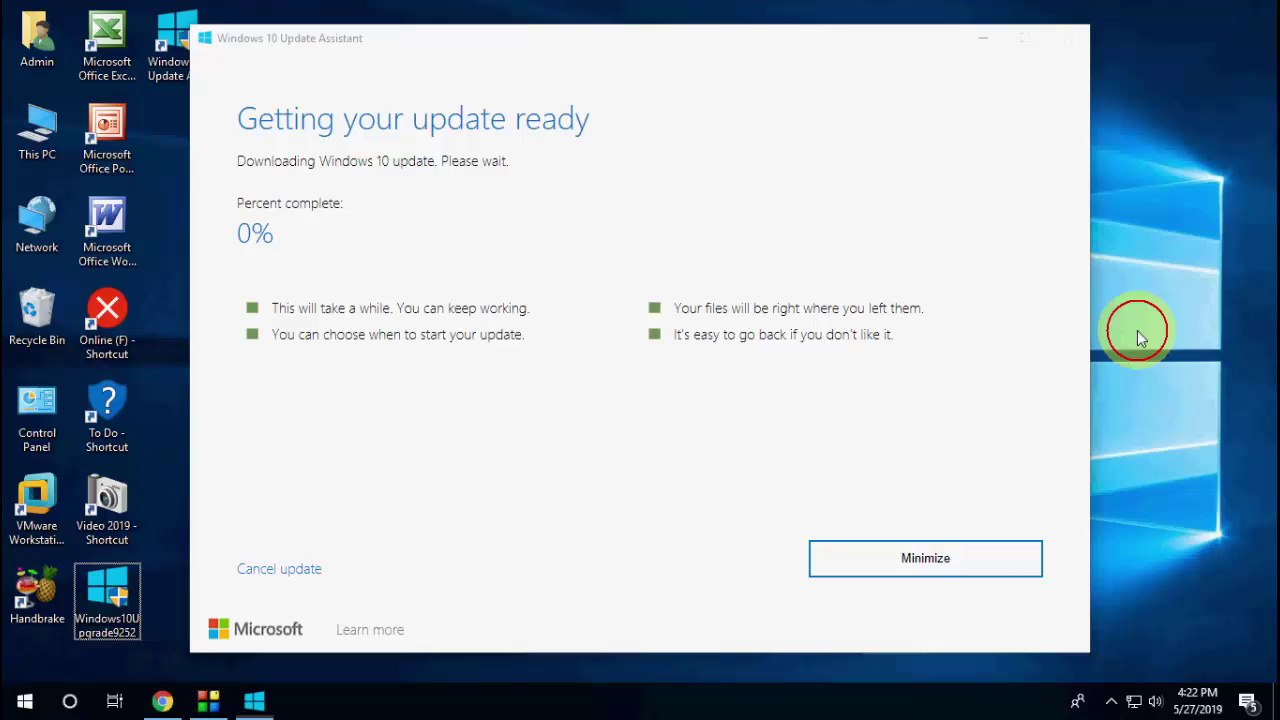
click(1080, 180)
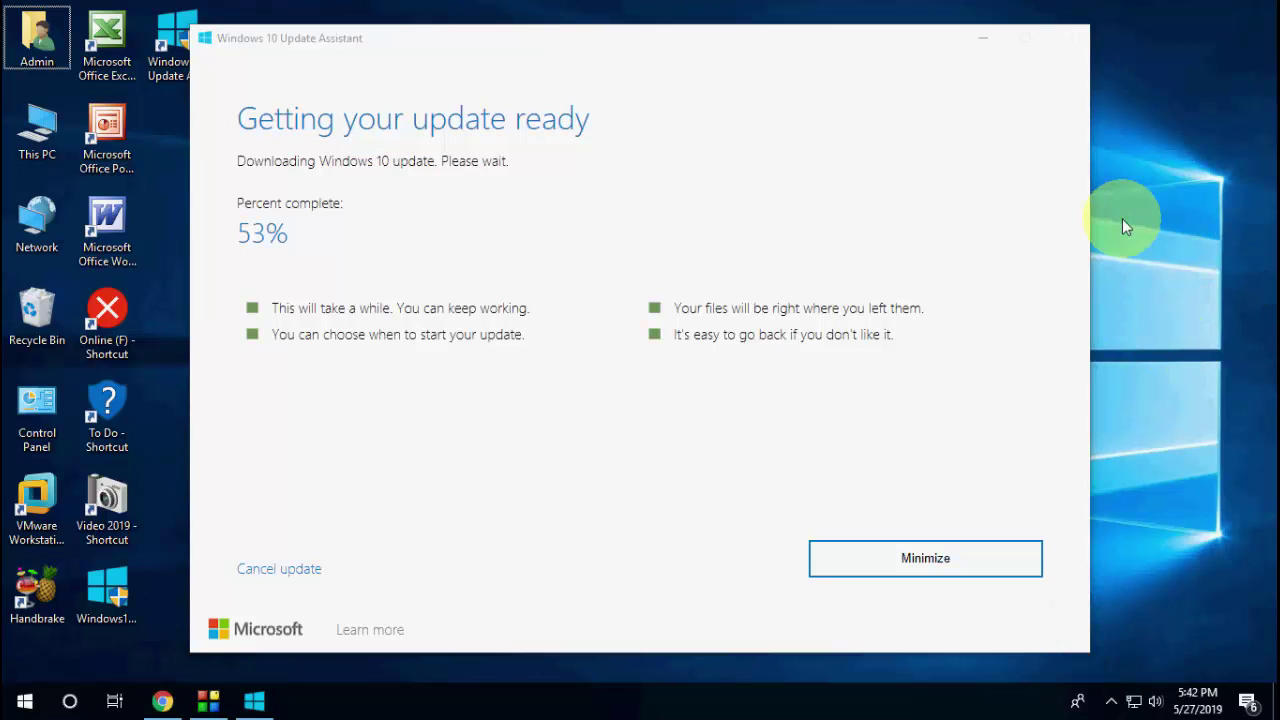
click(596, 30)
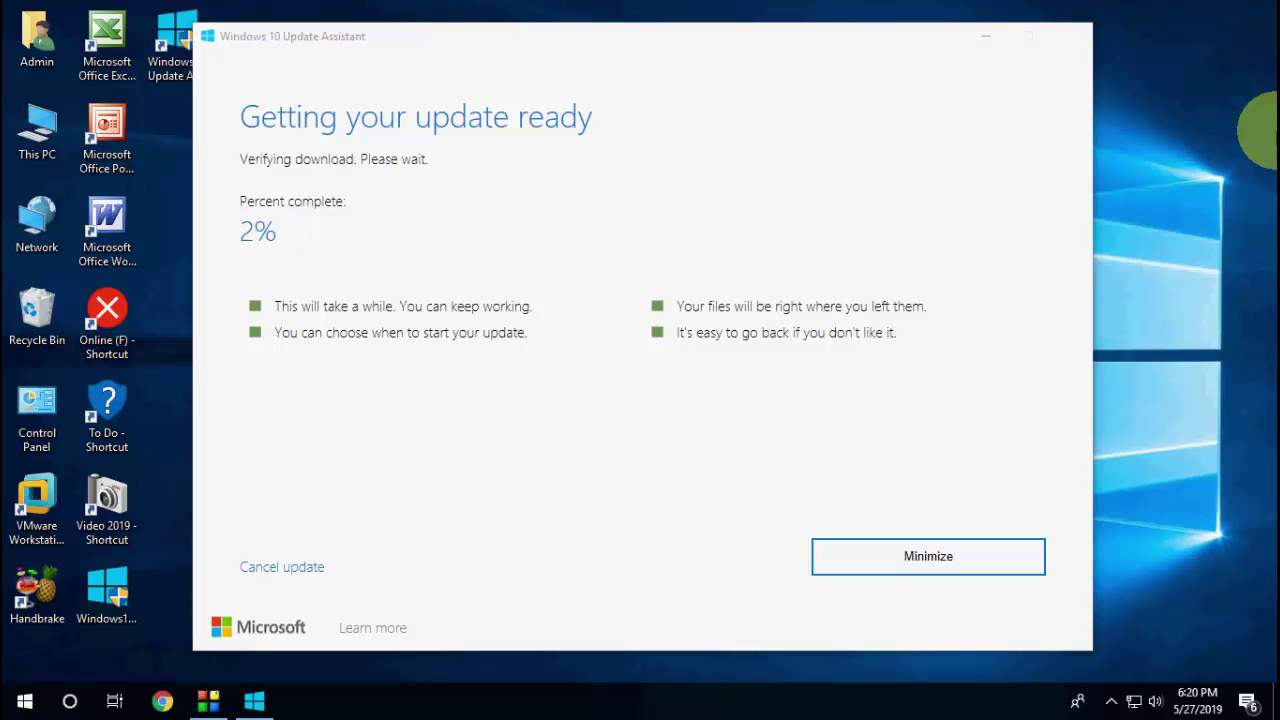
right_click(1070, 210)
click(1190, 264)
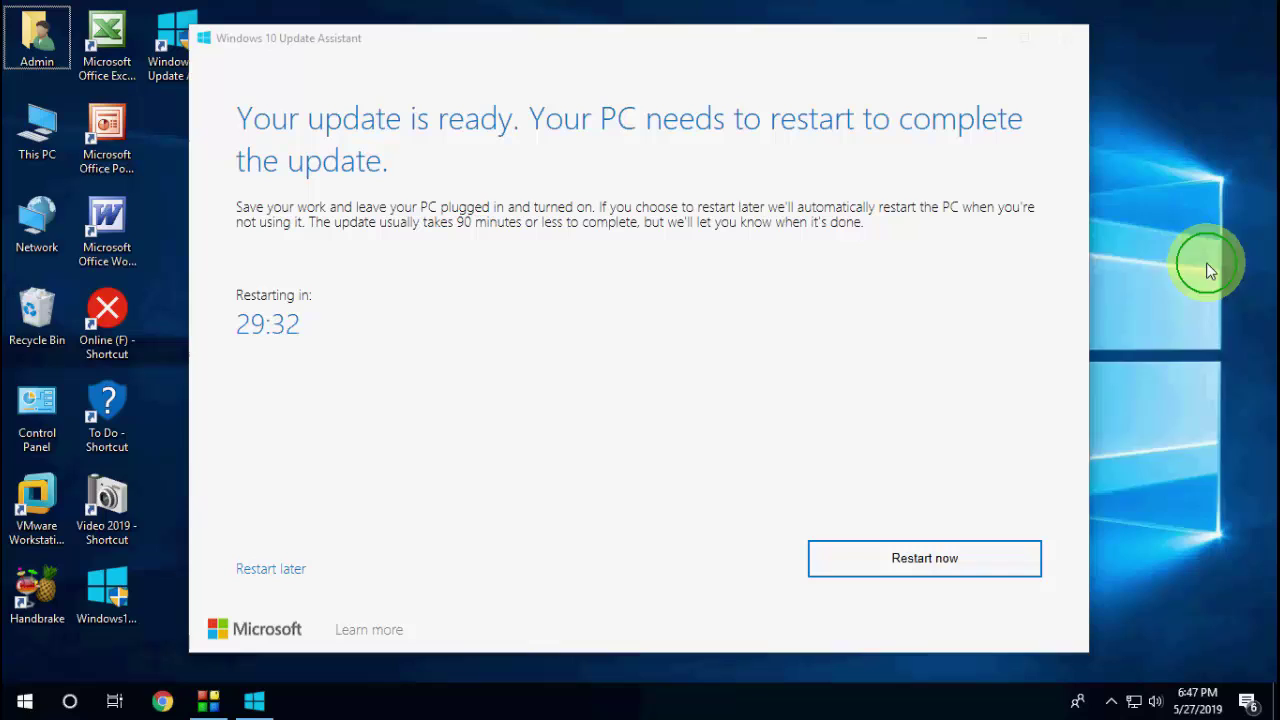
Refresh the desktop while the update finishes preparing for the reboot
right_click(1200, 250)
click(1195, 295)
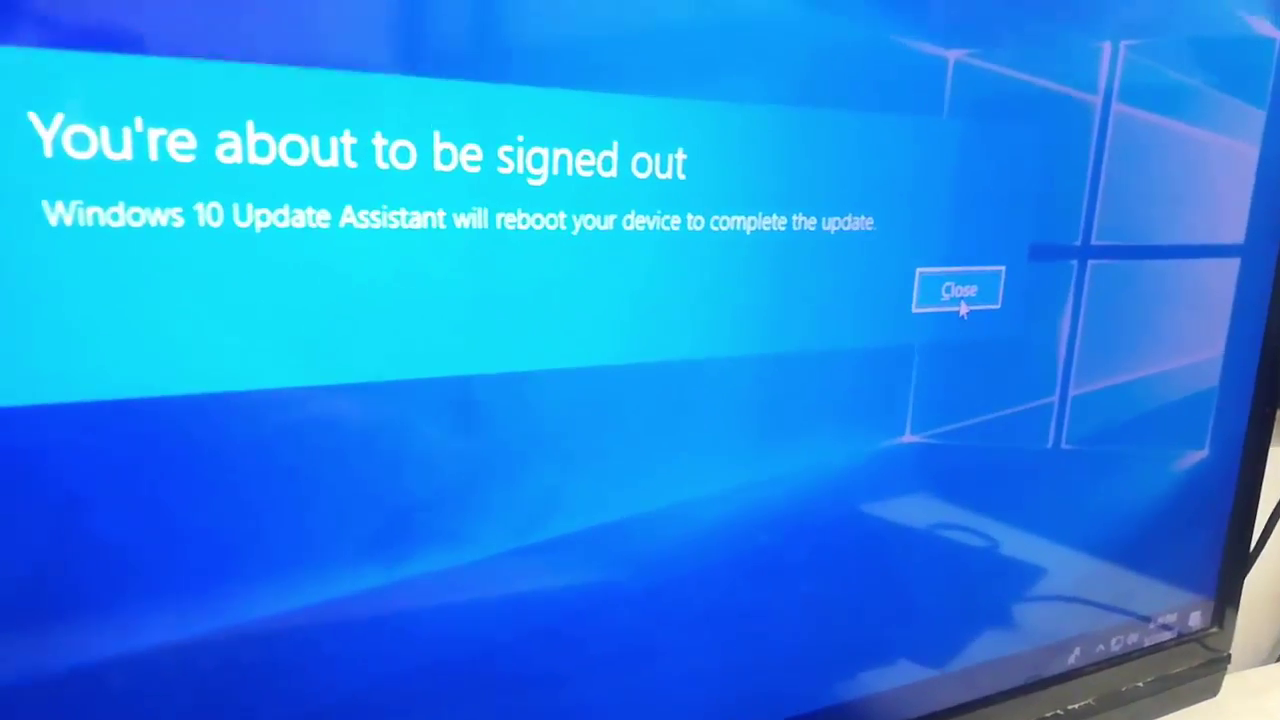
Close the sign-out notice so Windows reboots and installs the update
click(950, 264)
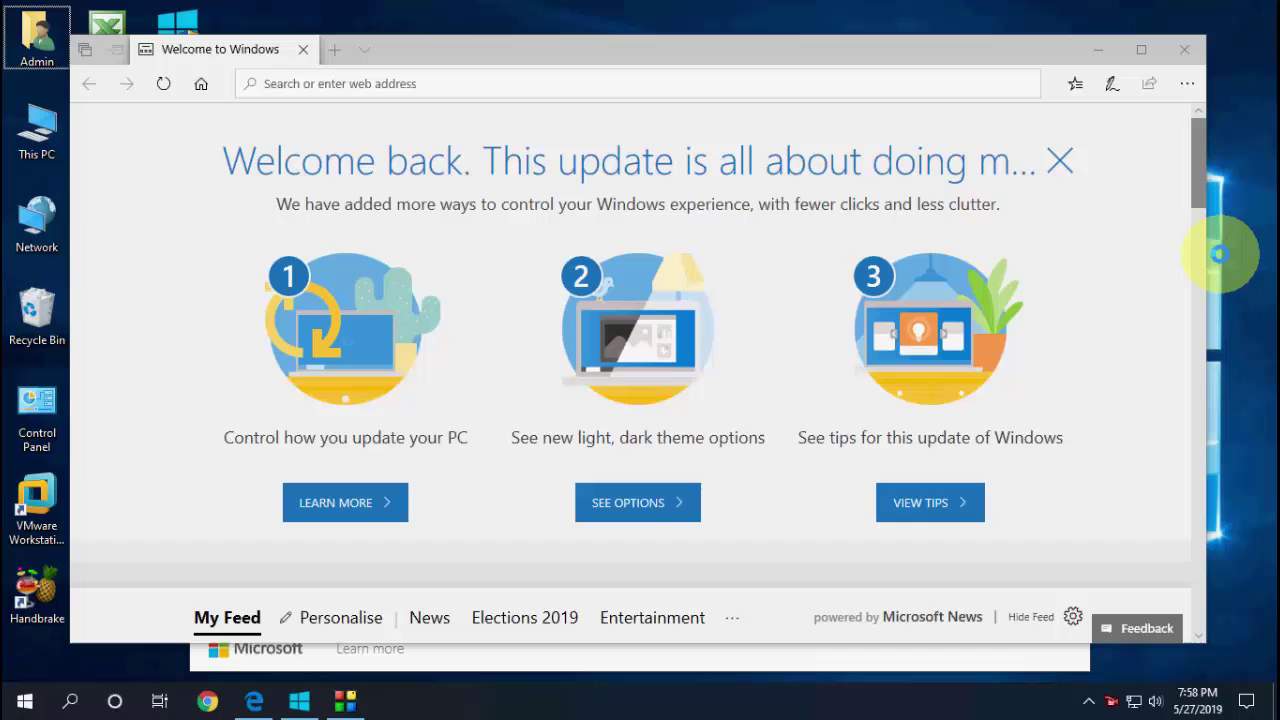
Refresh the desktop, close Edge's Welcome to Windows page, and exit the Update Assistant's thank-you screen
right_click(1222, 262)
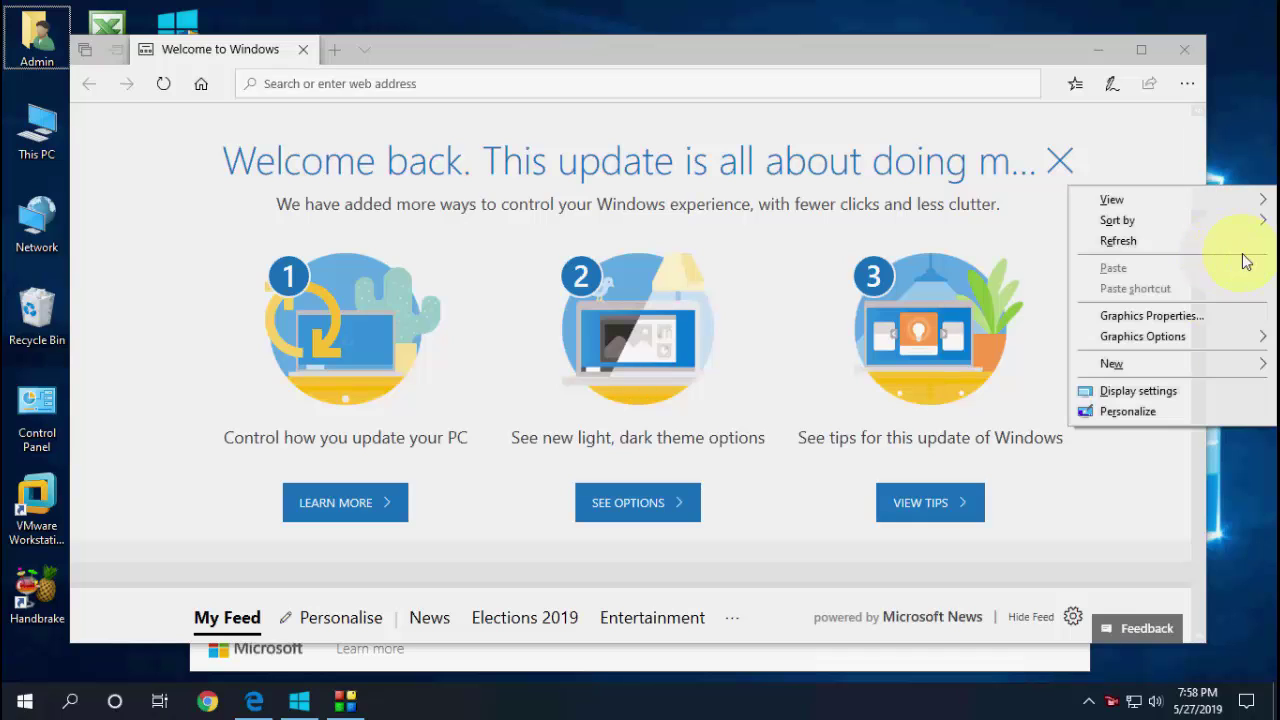
click(1180, 241)
click(1188, 60)
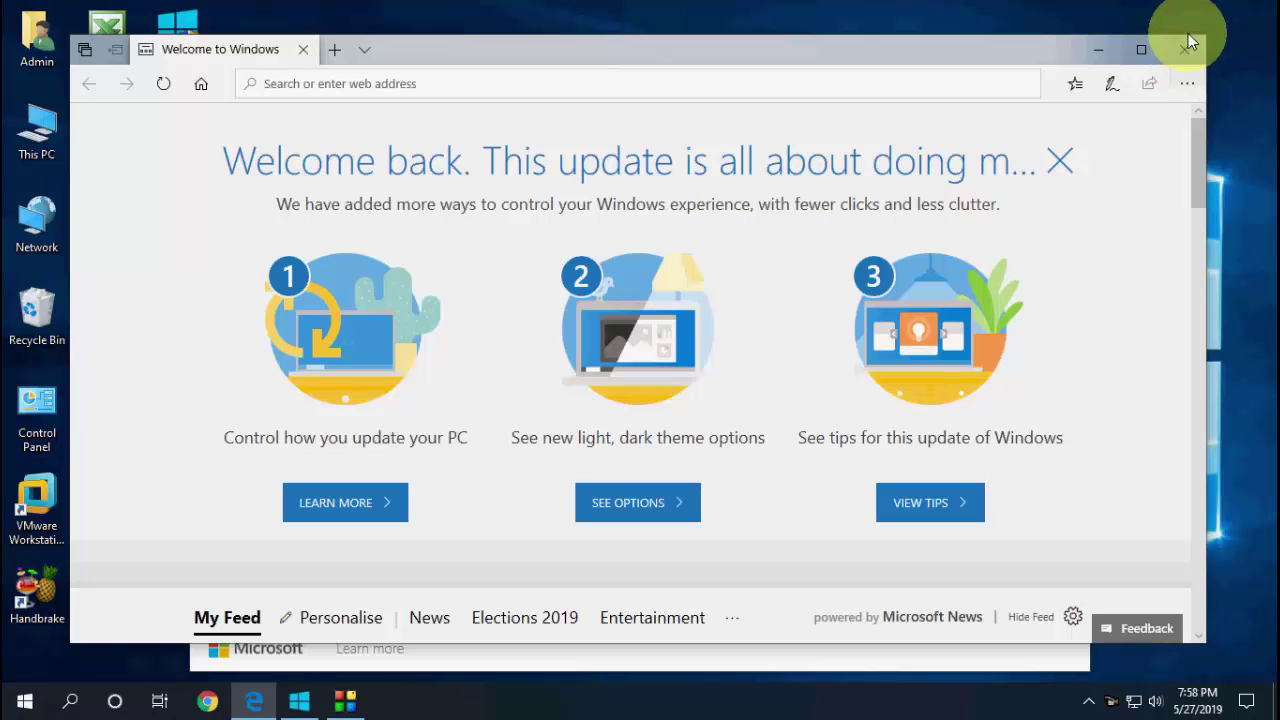
click(1184, 55)
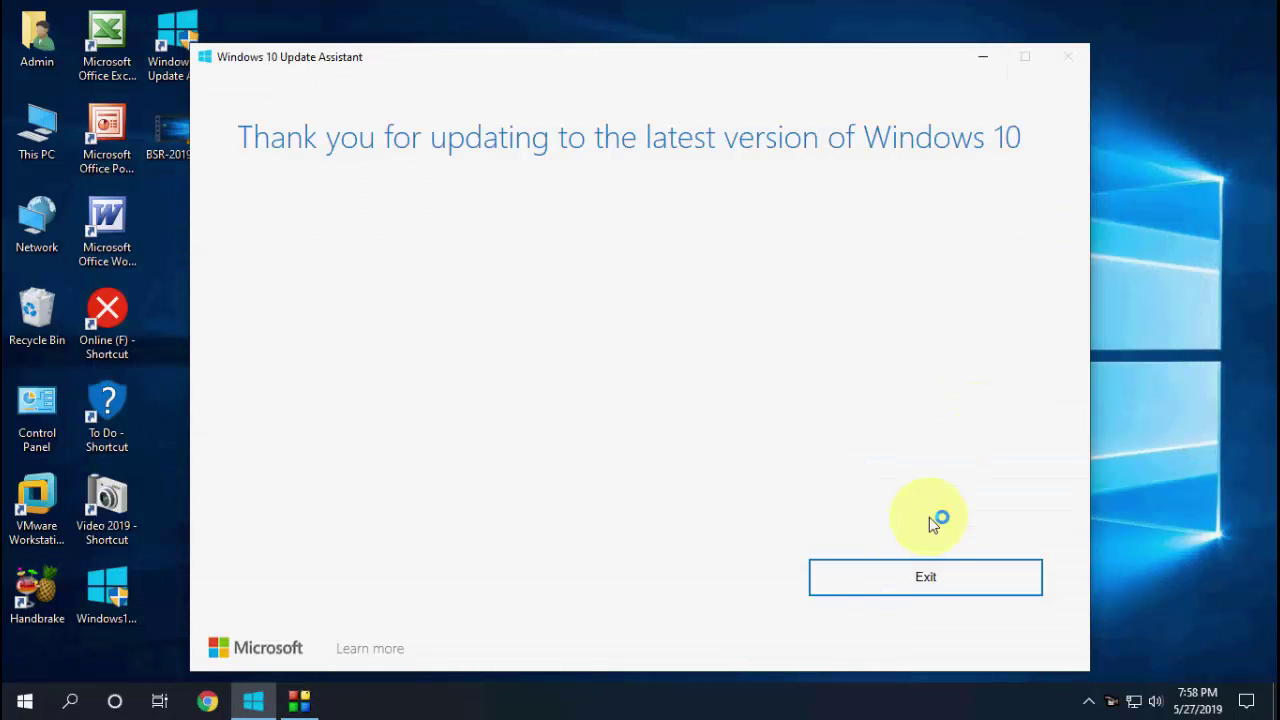
click(880, 577)
click(871, 590)
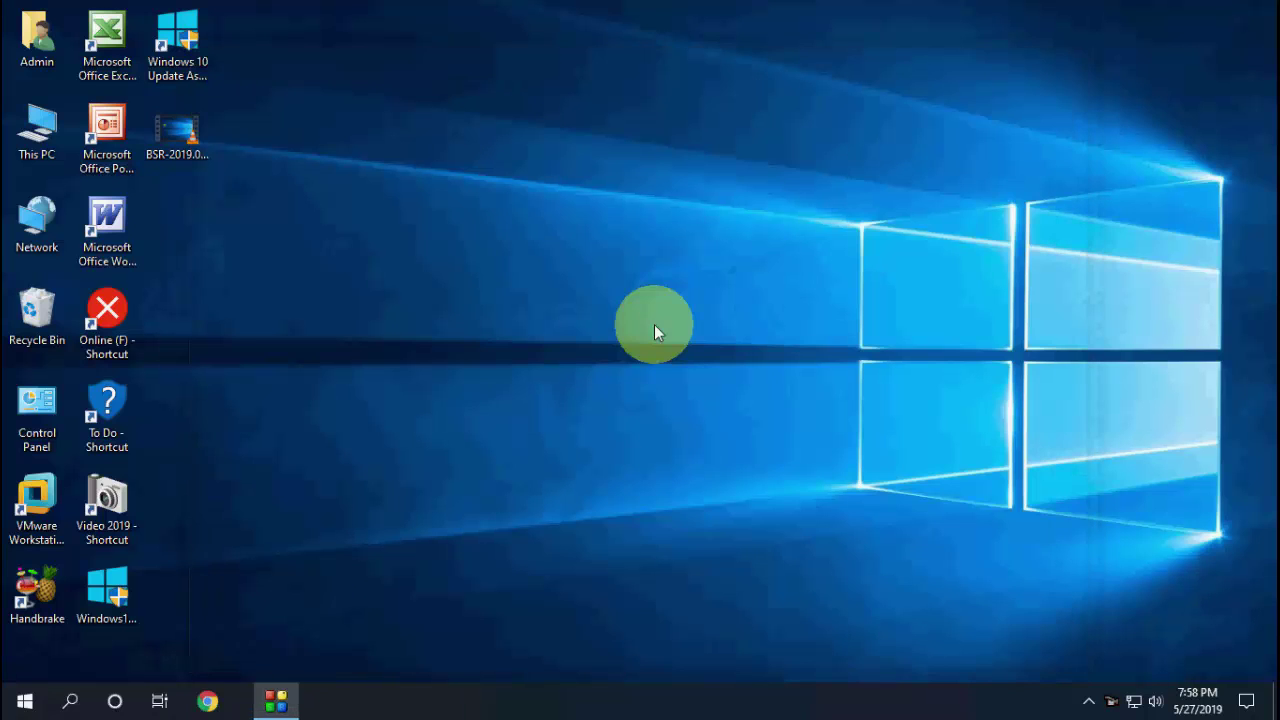
right_click(551, 251)
click(601, 307)
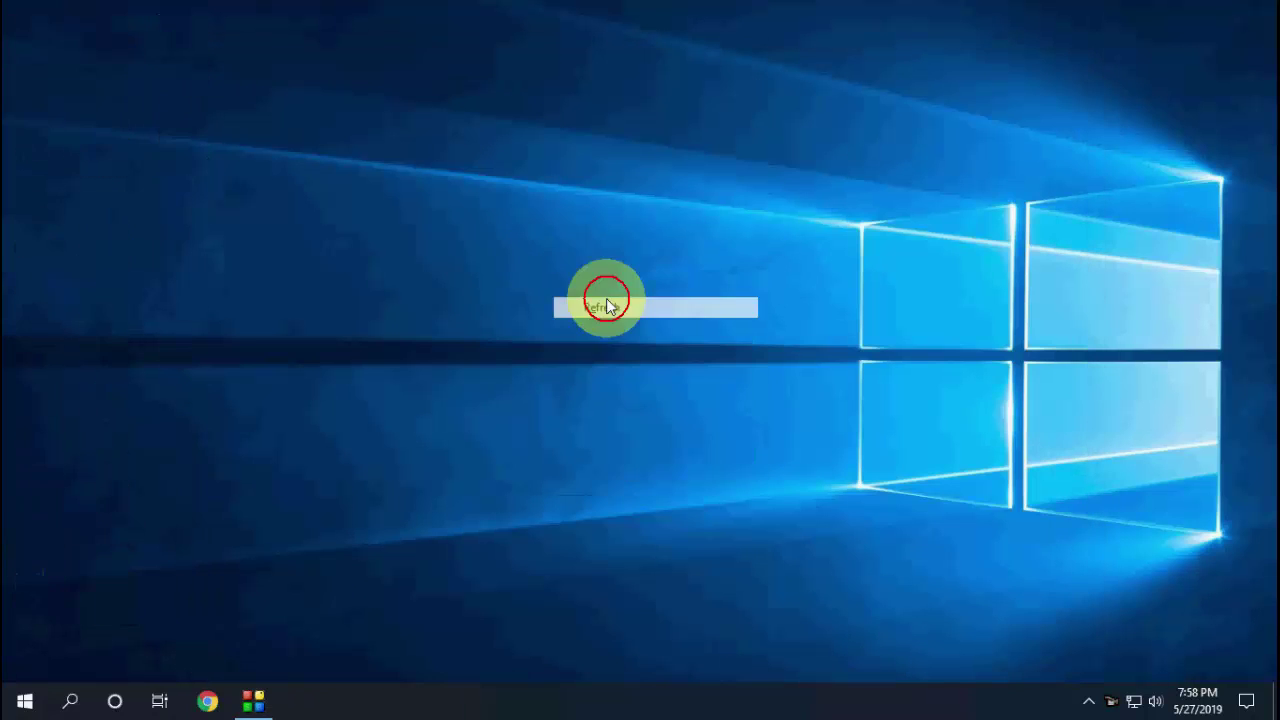
right_click(477, 250)
click(515, 307)
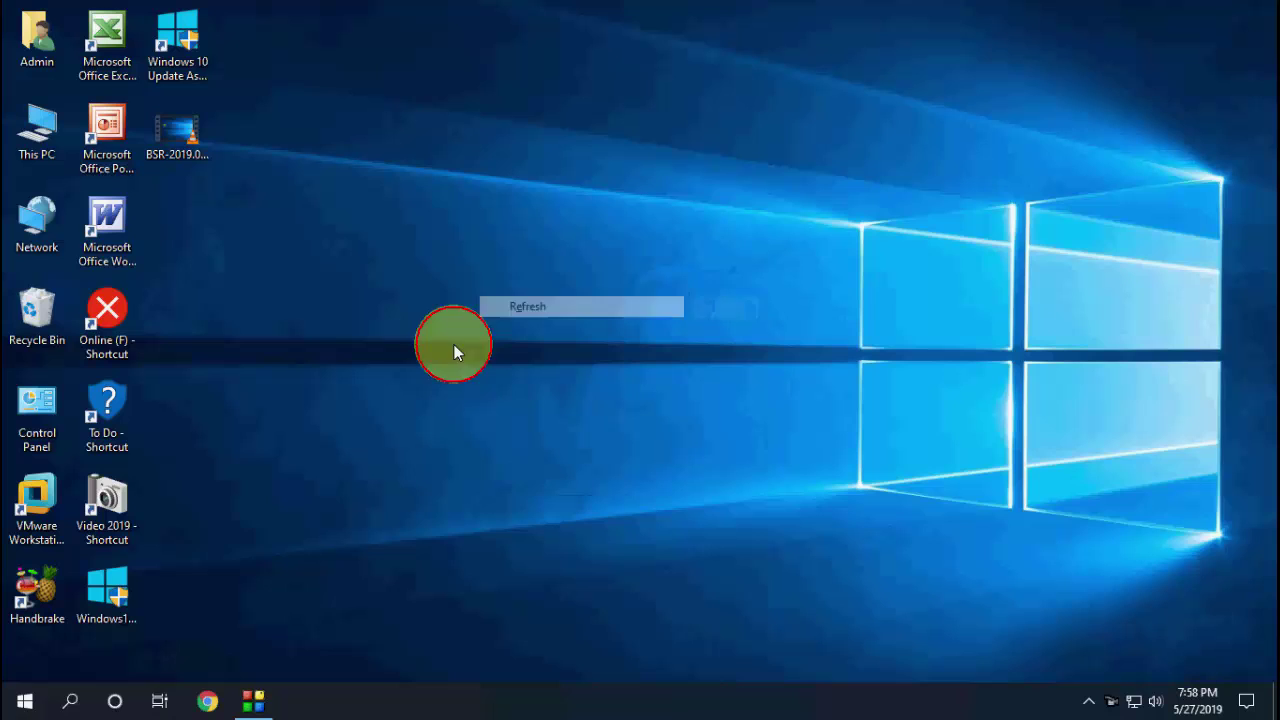
click(25, 700)
scroll(172, 488, down, 5)
scroll(168, 505, down, 5)
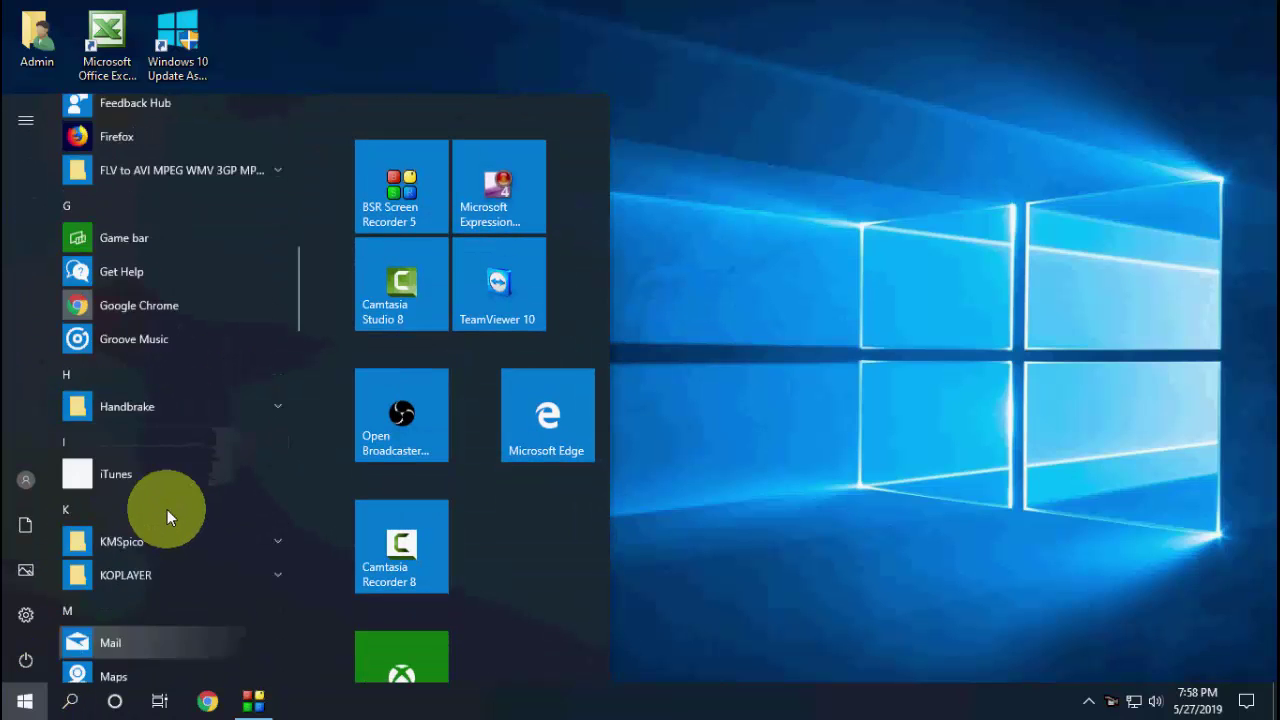
scroll(166, 515, up, 8)
scroll(166, 516, up, 3)
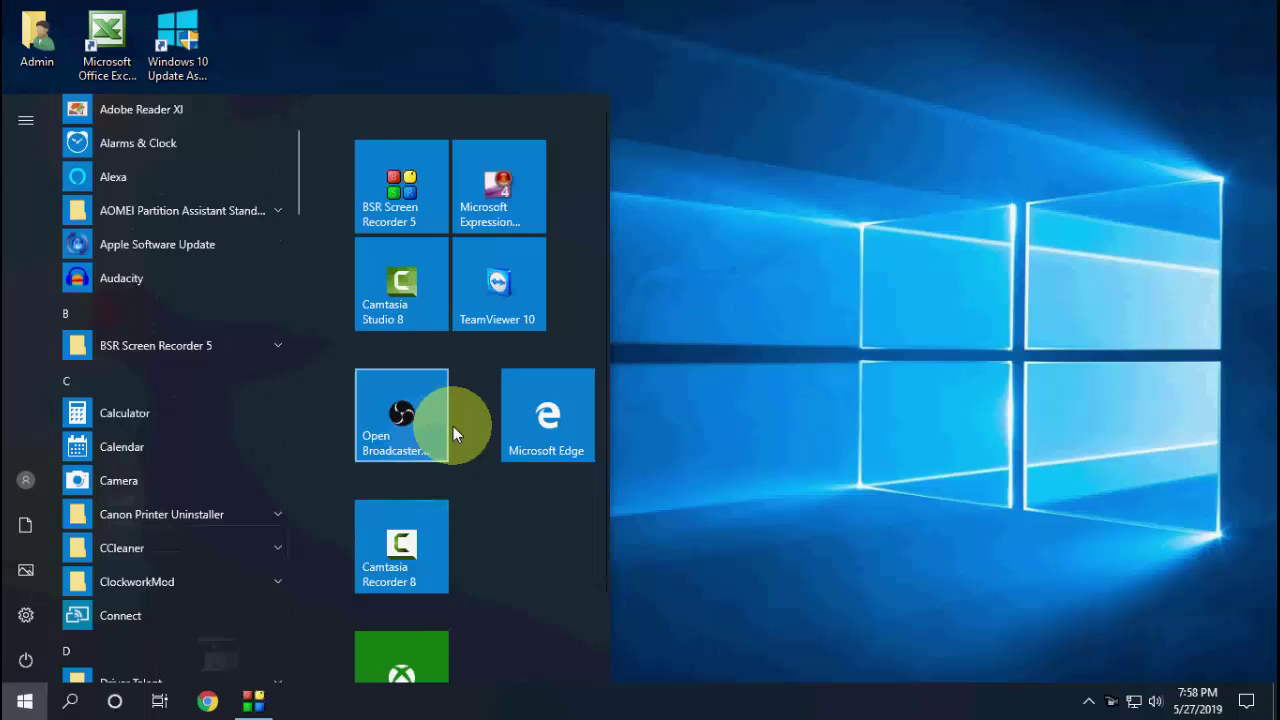
click(691, 121)
right_click(691, 121)
click(741, 177)
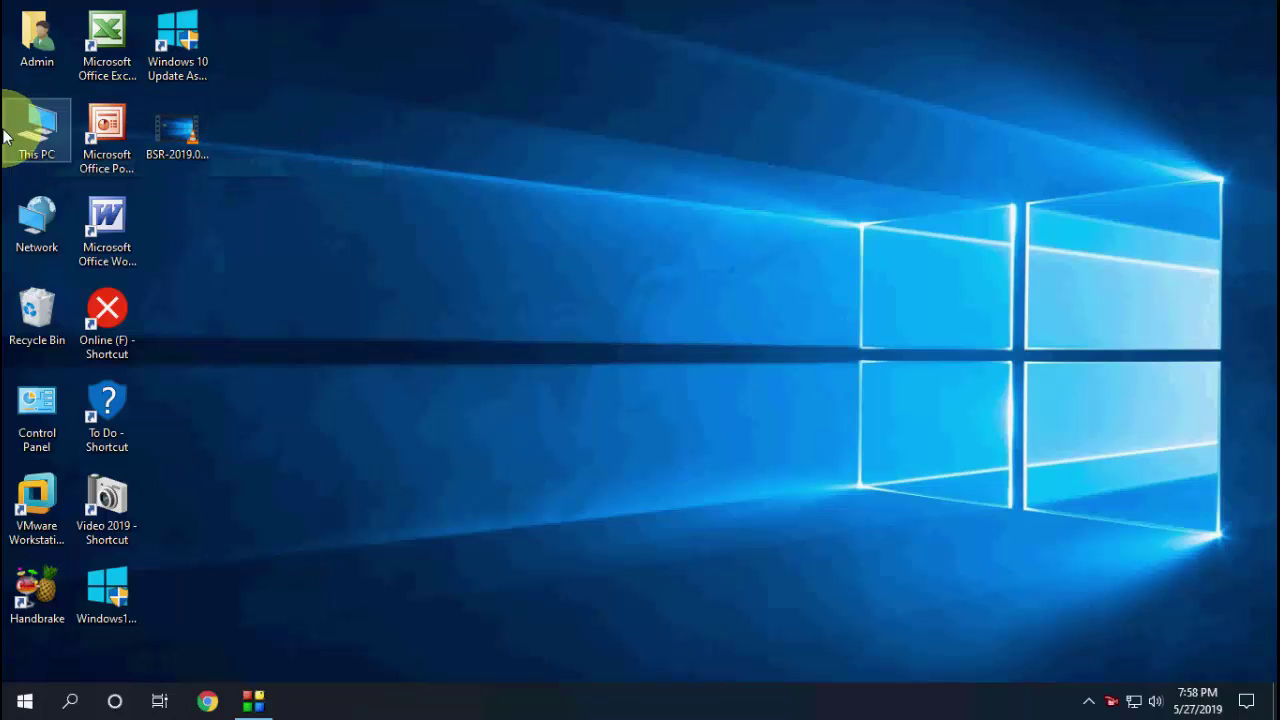
double_click(37, 124)
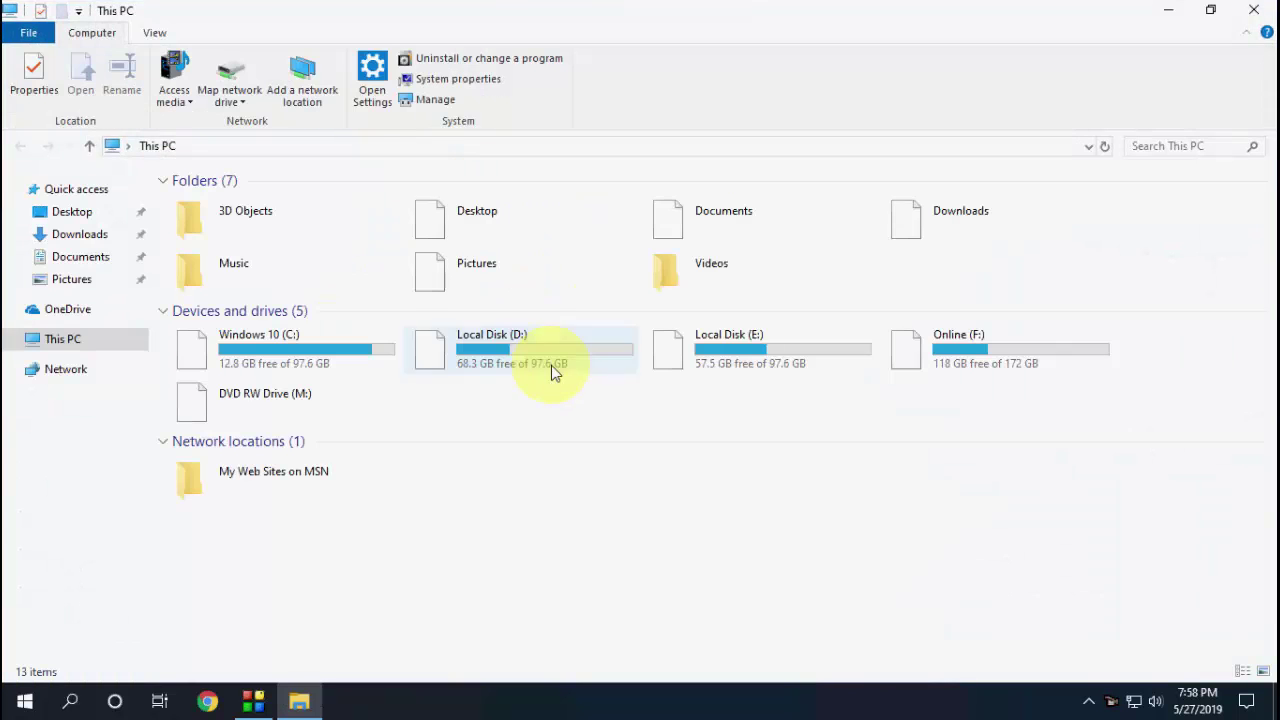
click(1258, 10)
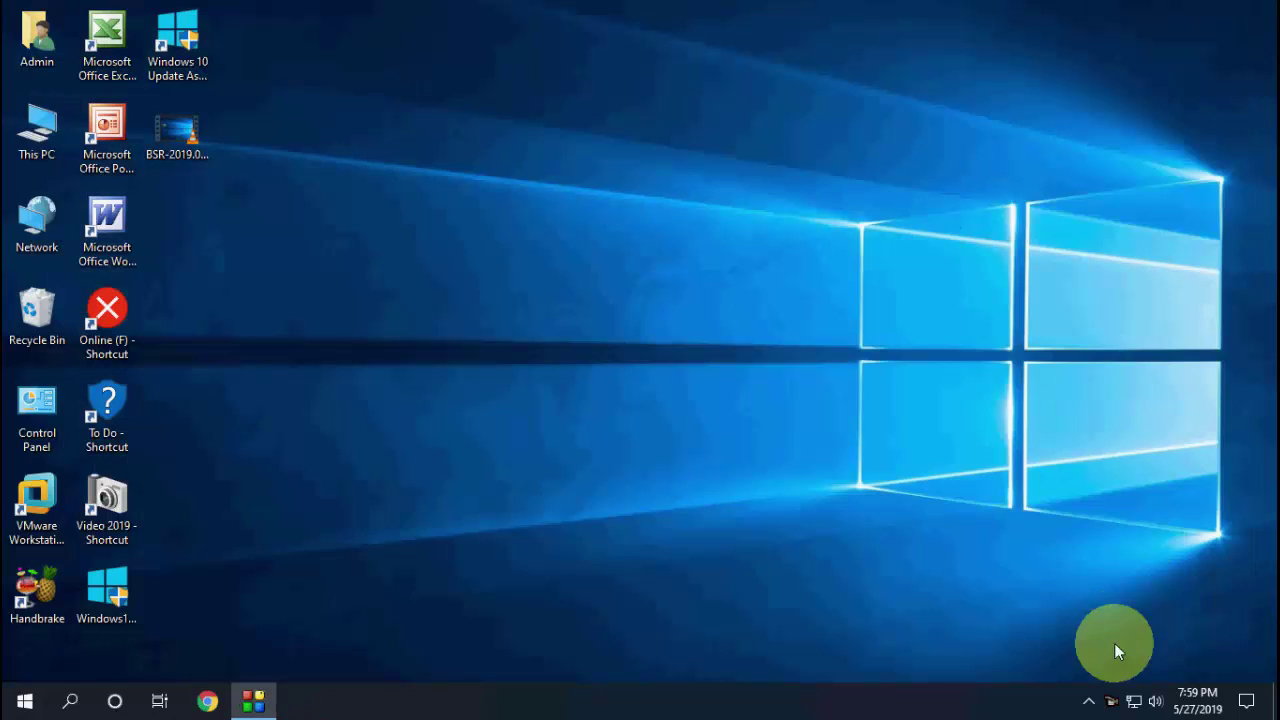
right_click(29, 135)
click(200, 182)
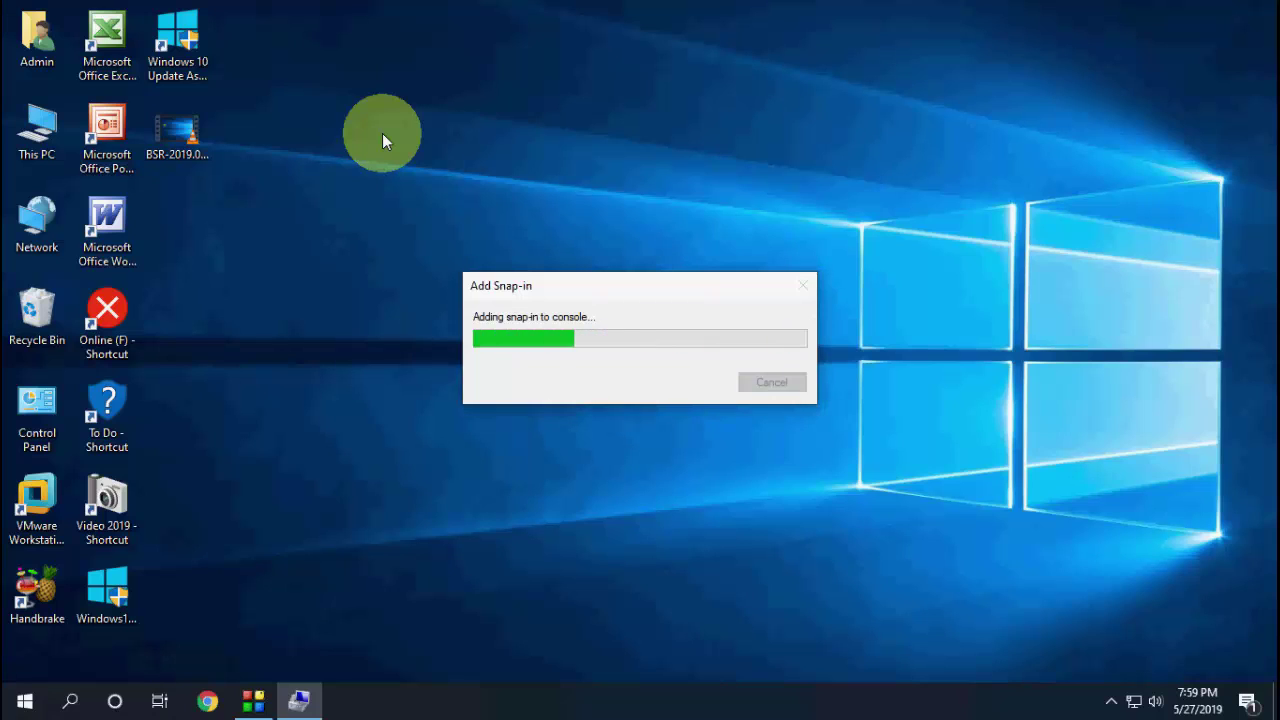
click(1246, 552)
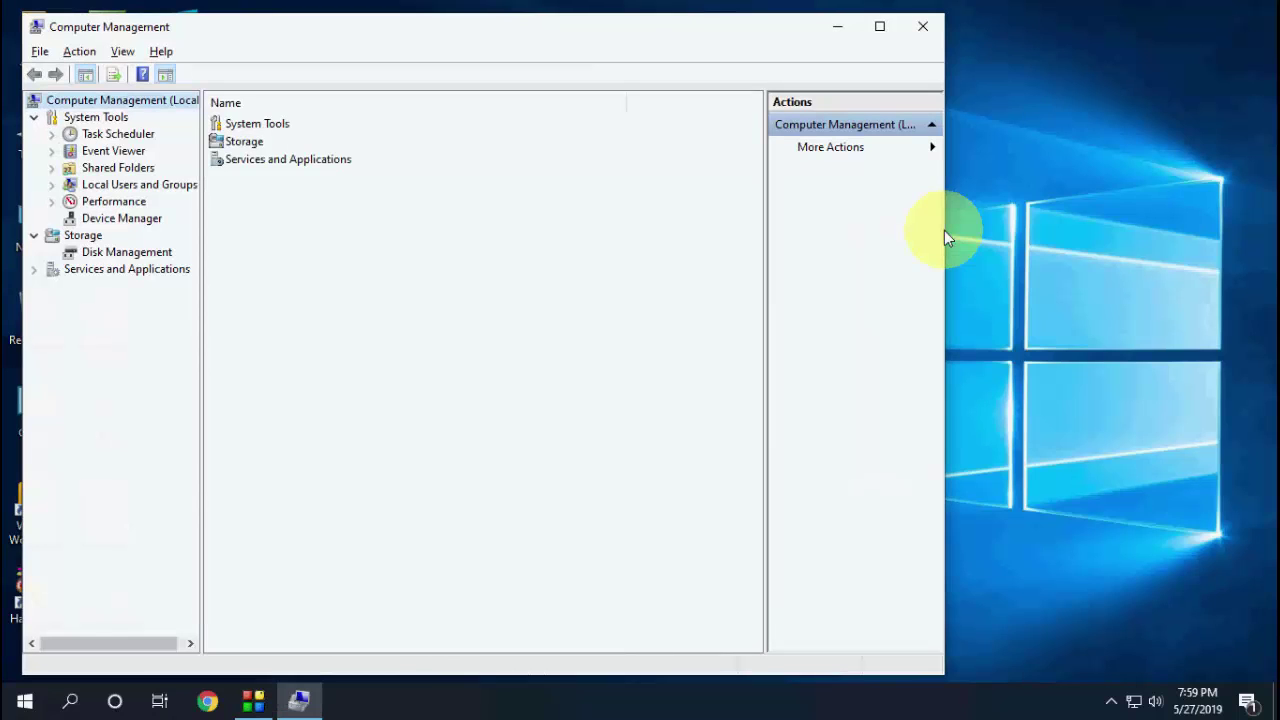
click(150, 219)
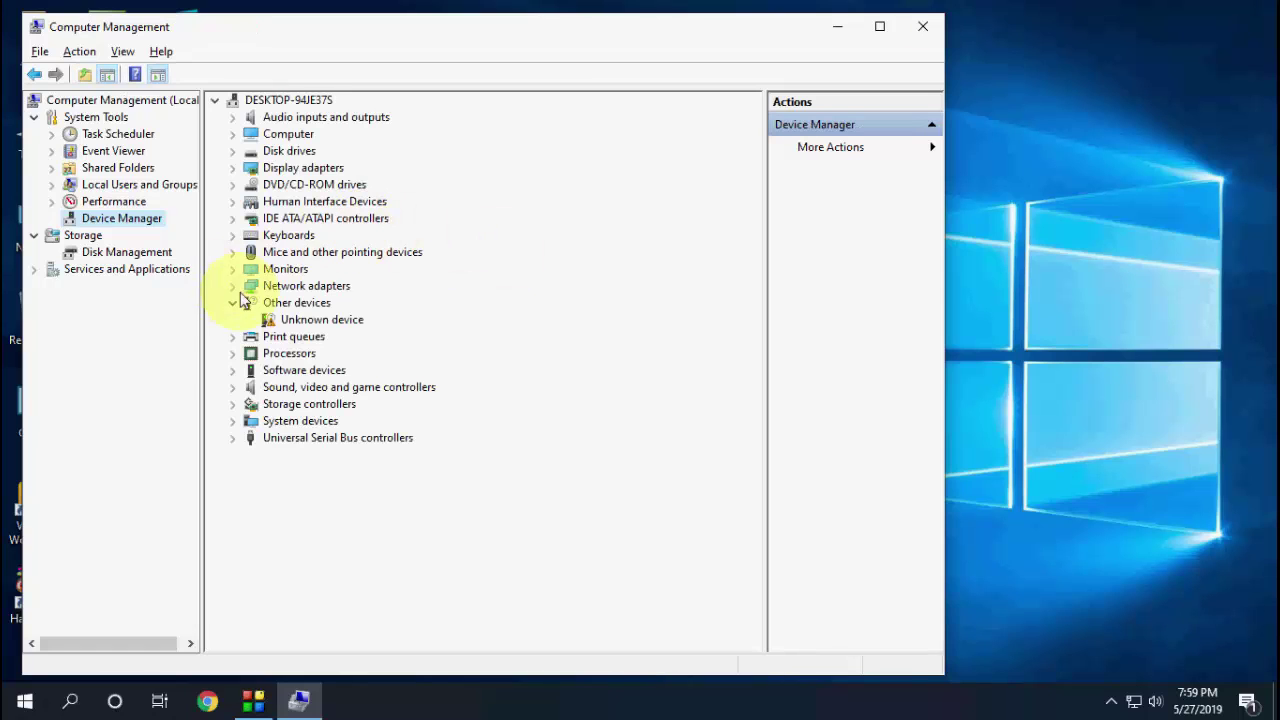
click(232, 303)
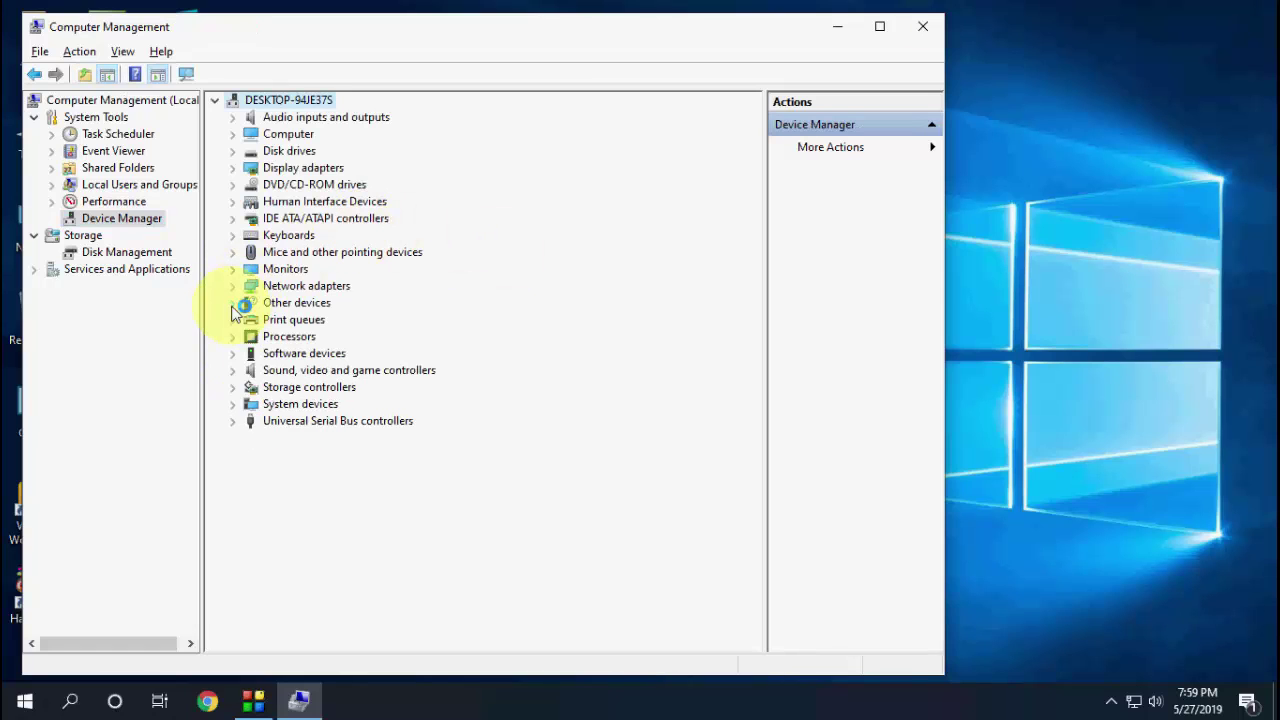
click(922, 26)
right_click(539, 100)
right_click(501, 115)
right_click(435, 110)
click(489, 168)
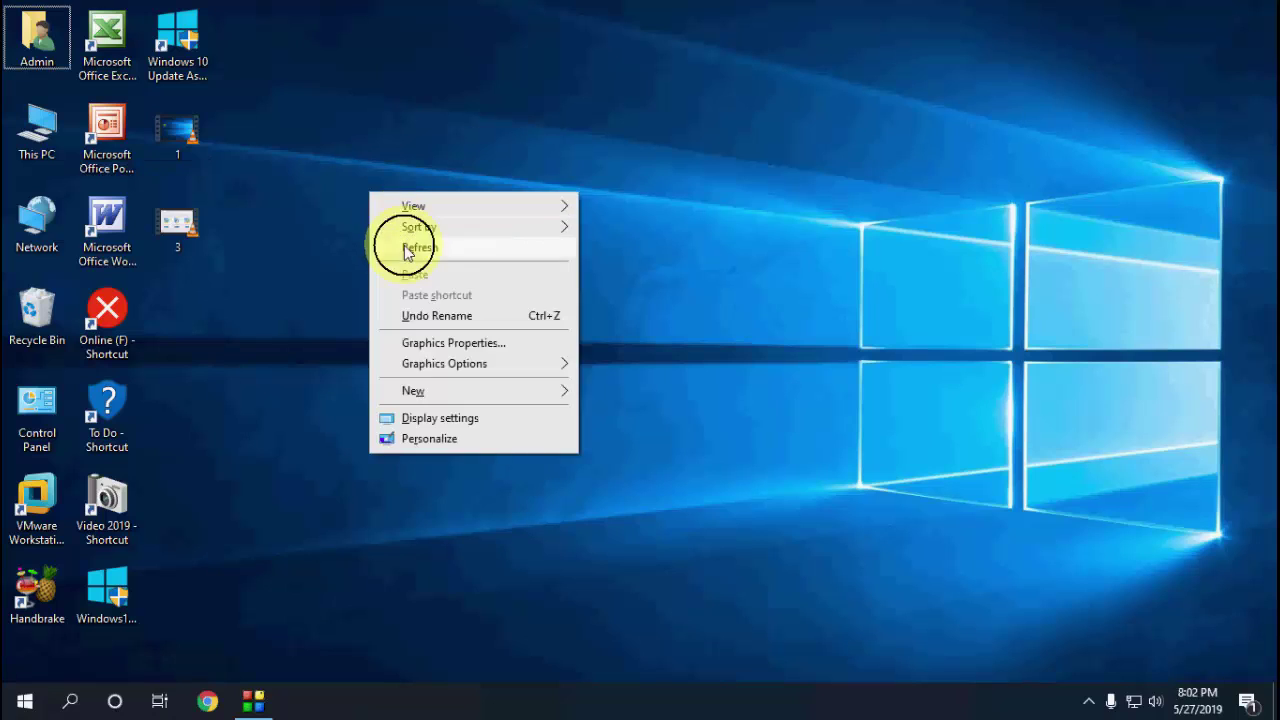
Remove the Windows10Upgrade installer shortcut from the desktop and refresh the desktop icons
click(409, 246)
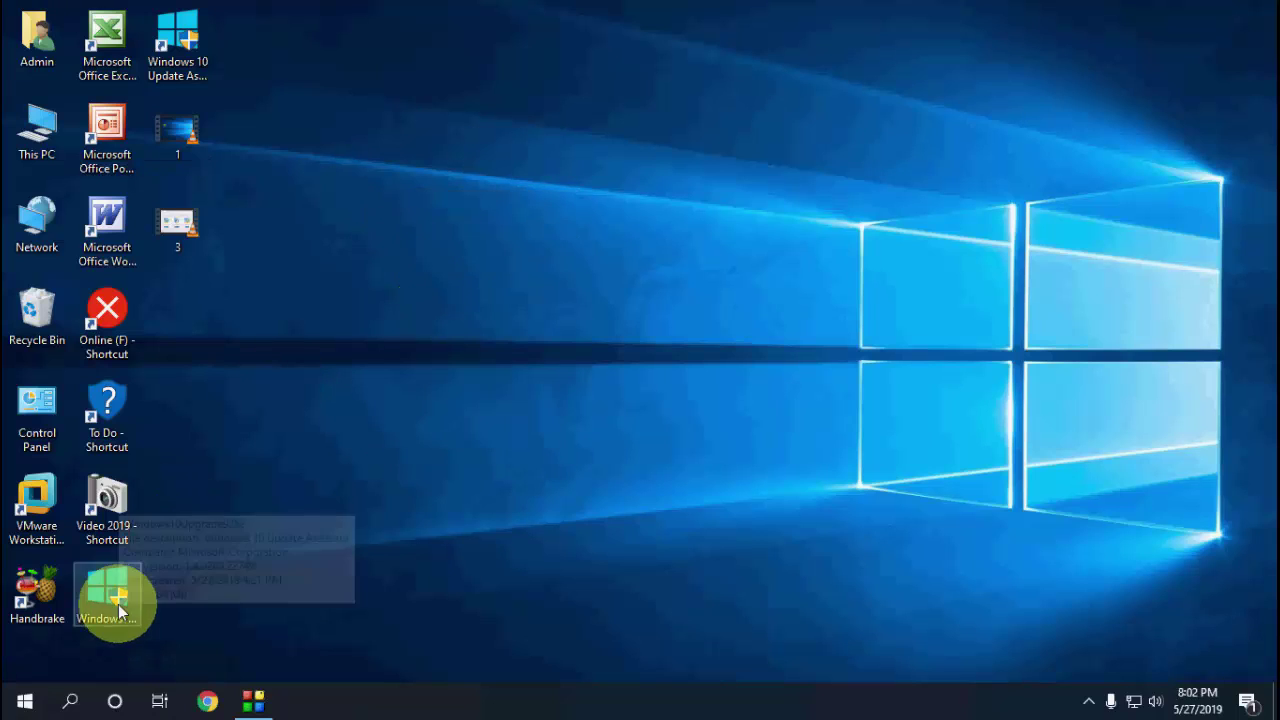
drag(118, 604, 192, 60)
right_click(308, 66)
click(350, 121)
right_click(350, 120)
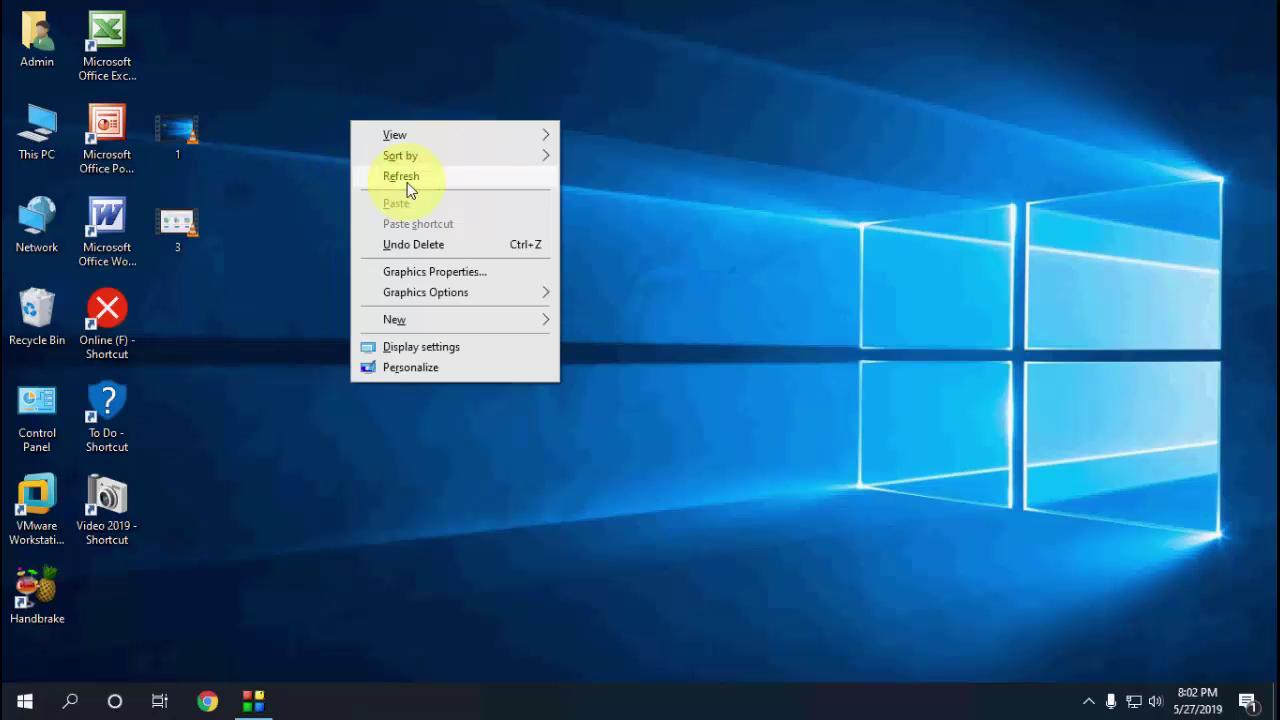
click(405, 178)
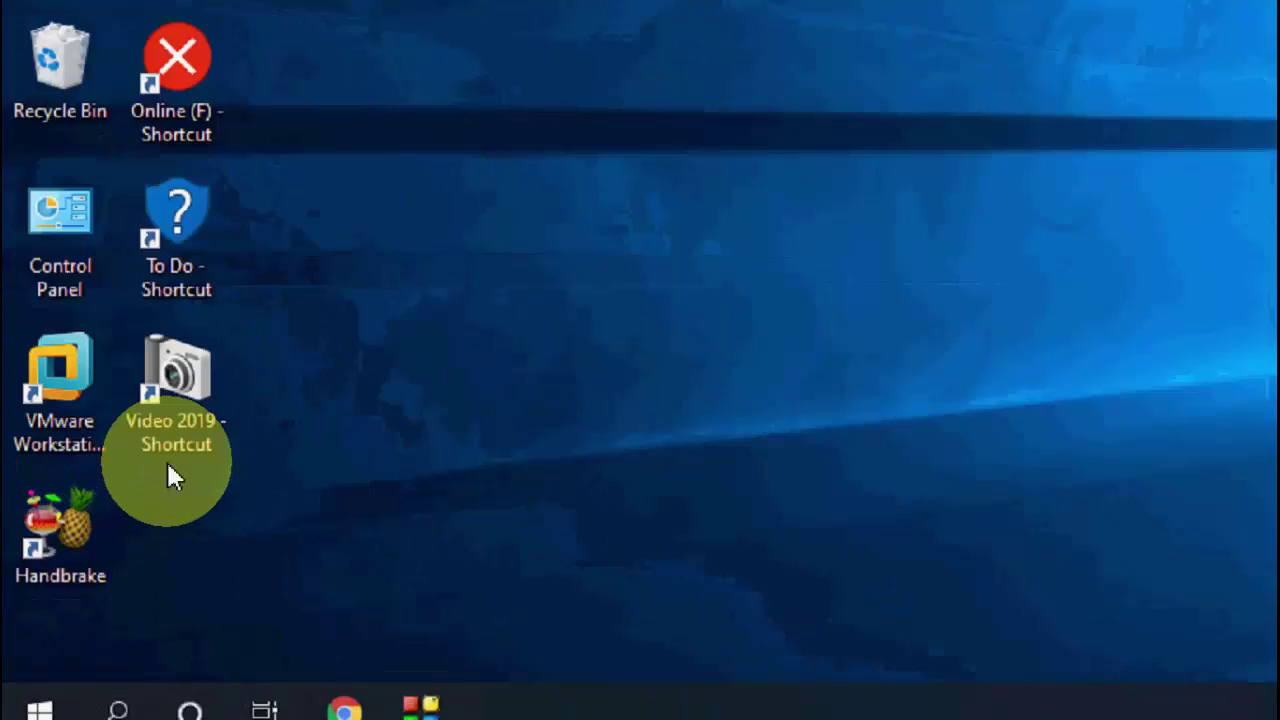
Run winver to show Version 1903 (OS Build 18362.30)
key(super+r)
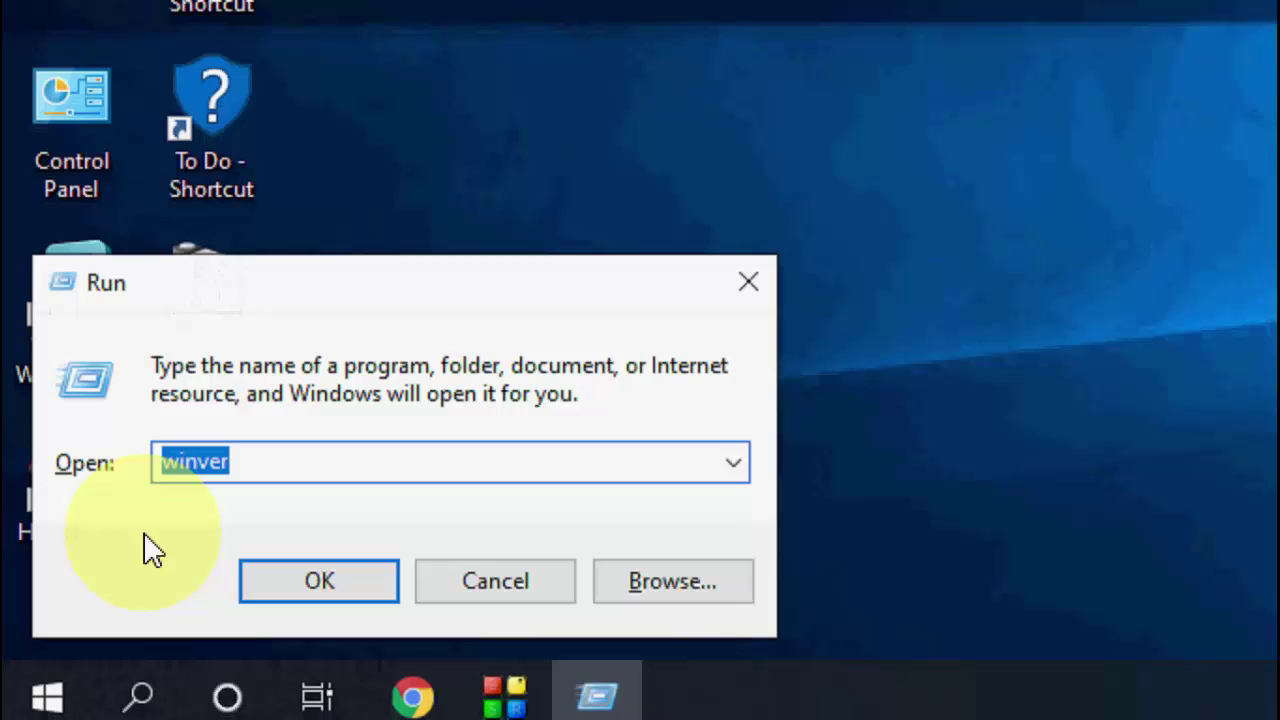
text(winver)
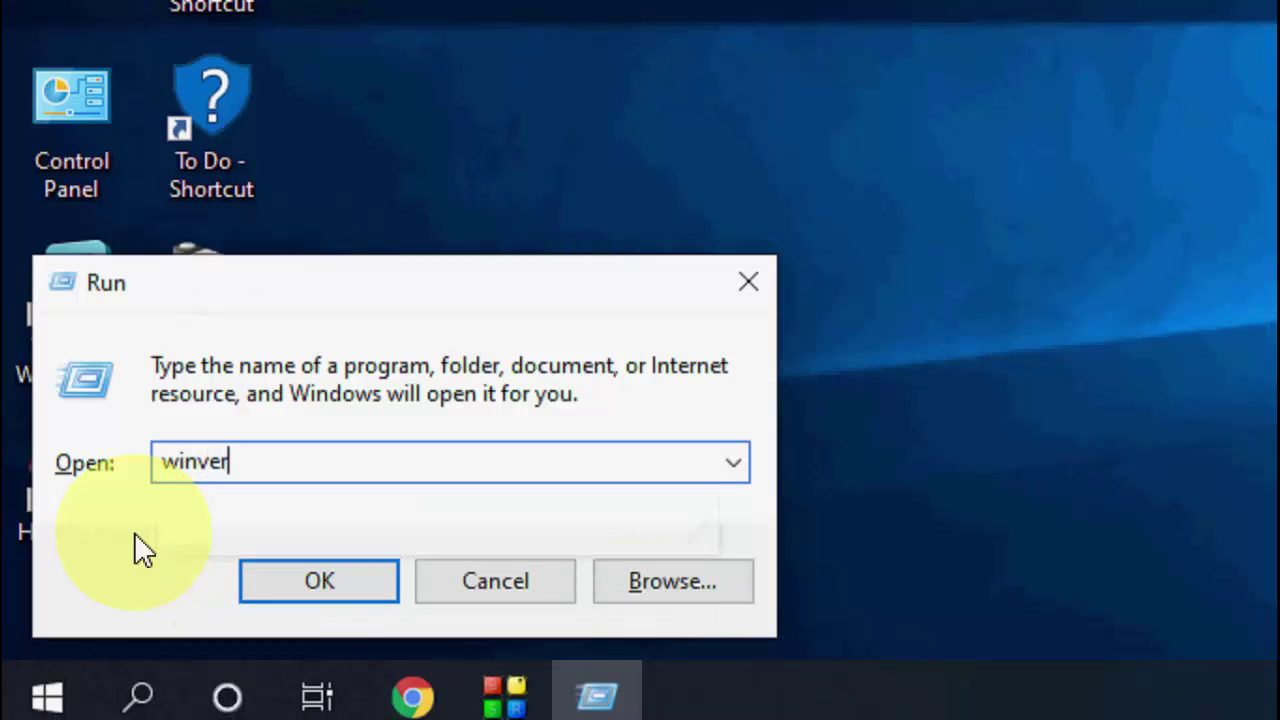
key(Return)
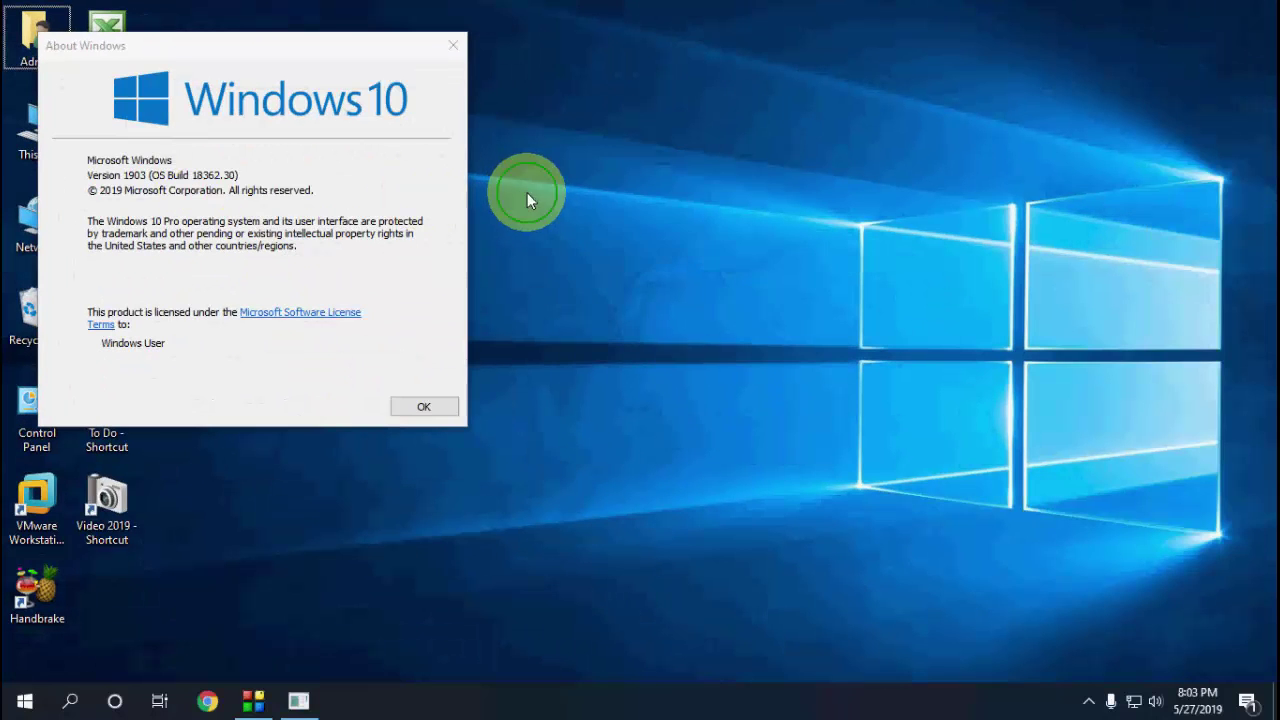
Refresh the desktop and close the About Windows box
right_click(523, 188)
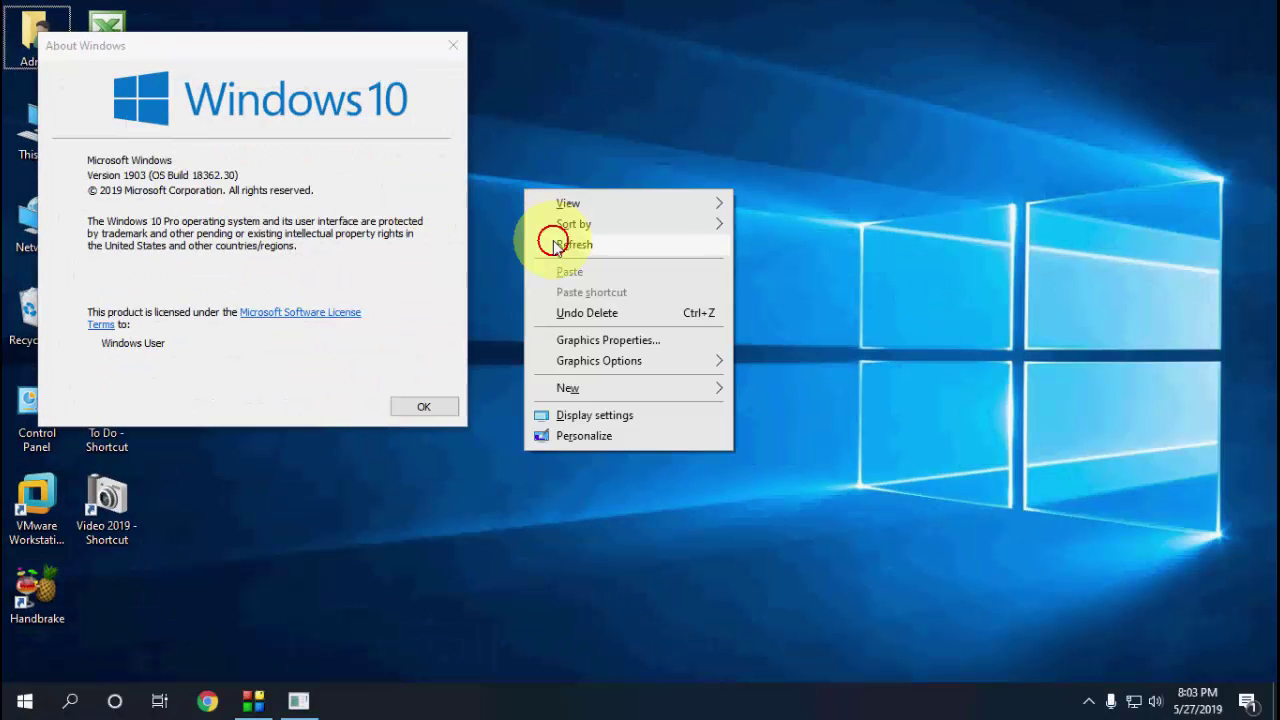
click(550, 245)
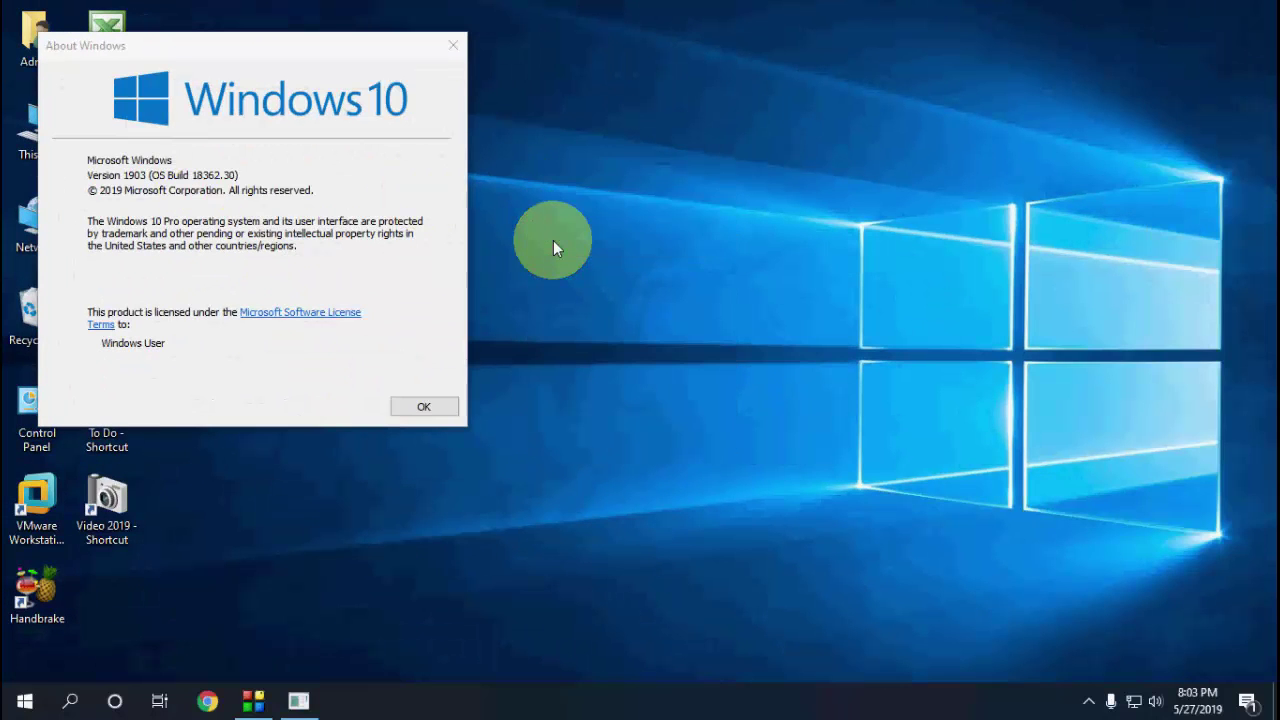
click(453, 47)
right_click(480, 79)
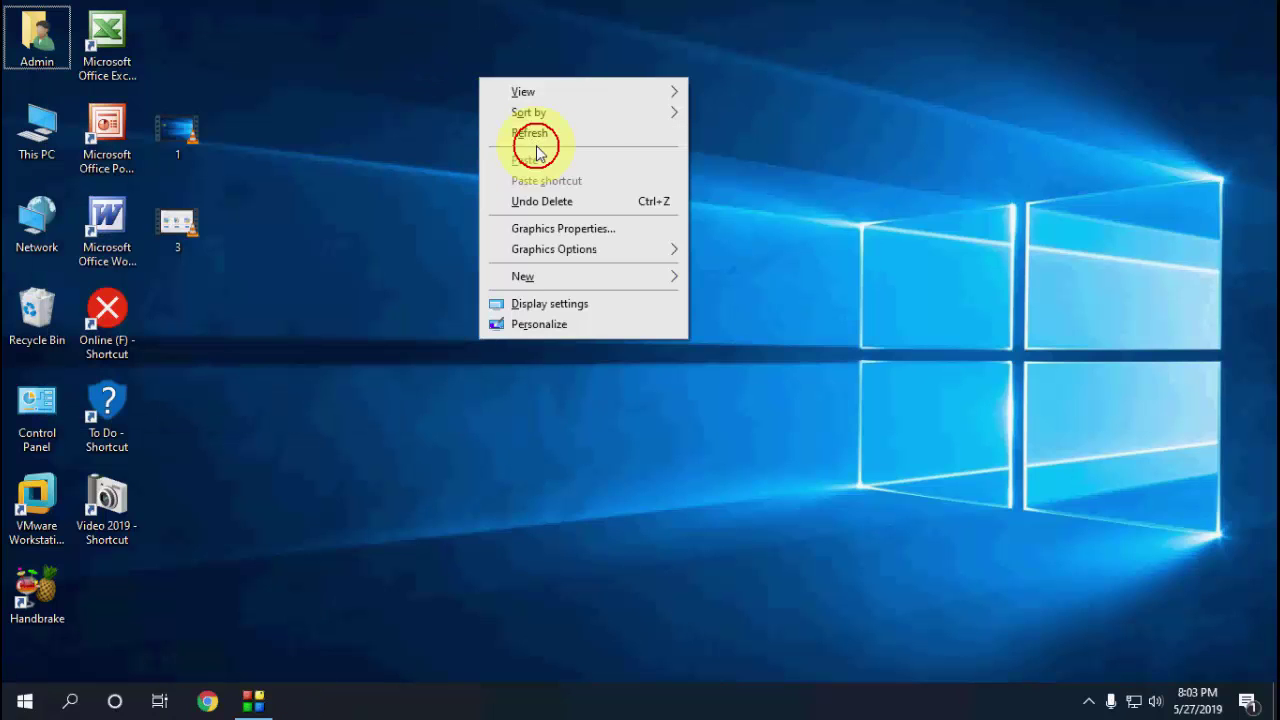
click(538, 141)
right_click(538, 141)
click(574, 189)
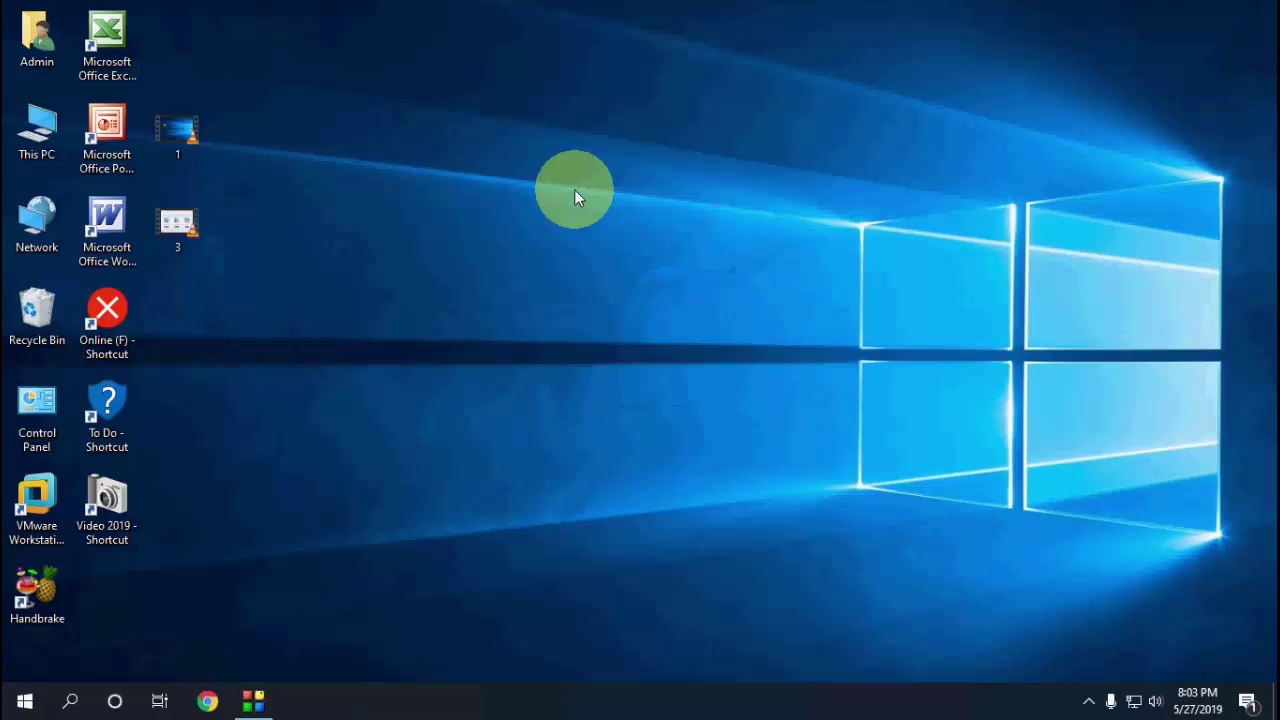
click(1247, 704)
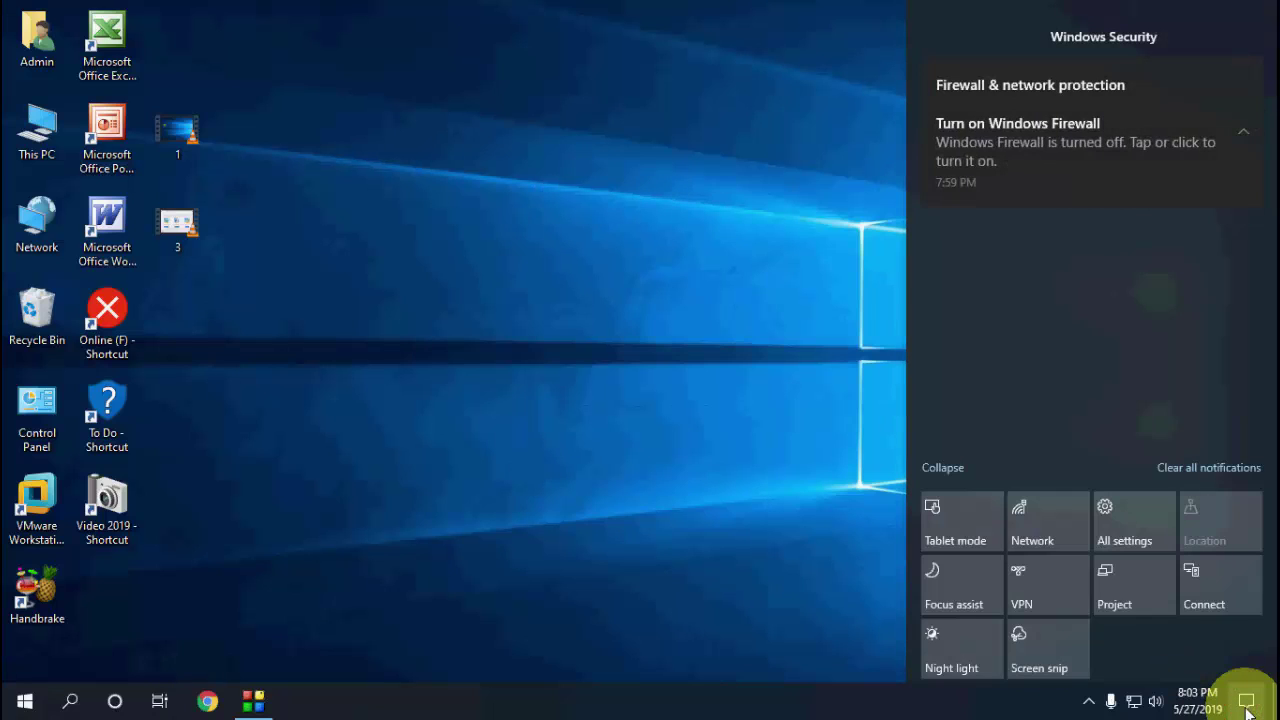
click(586, 333)
right_click(586, 335)
click(620, 388)
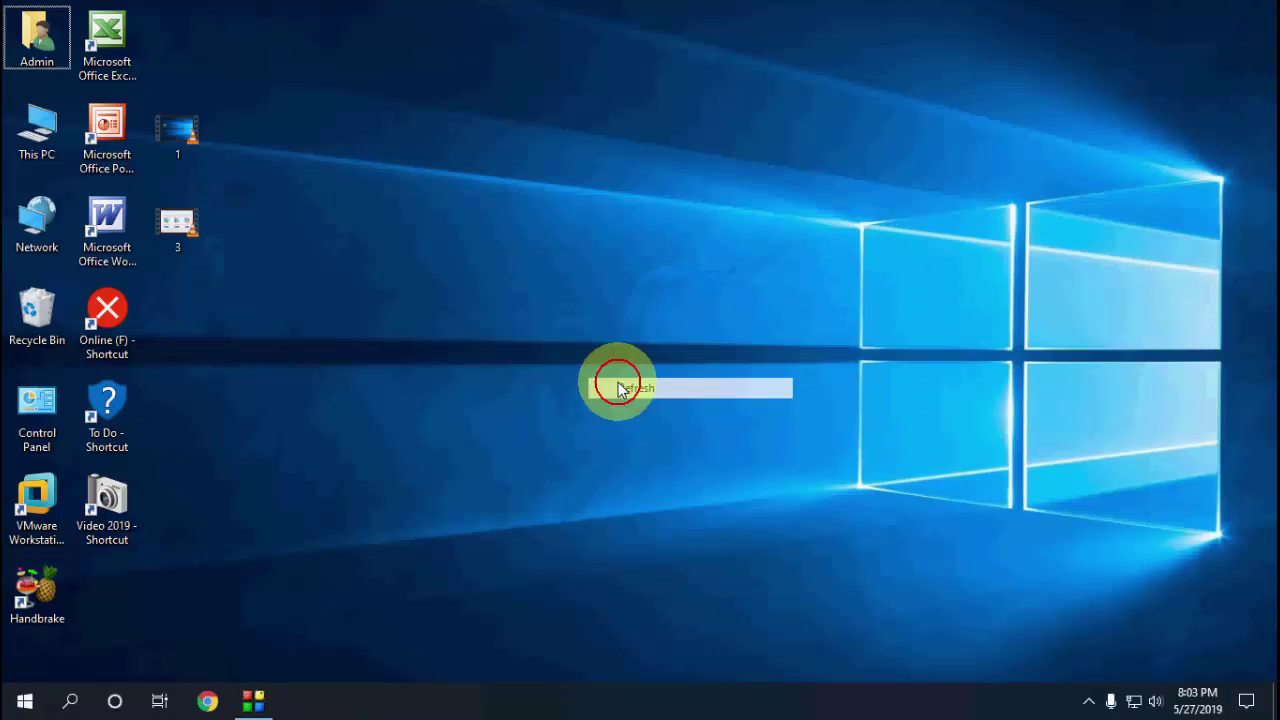